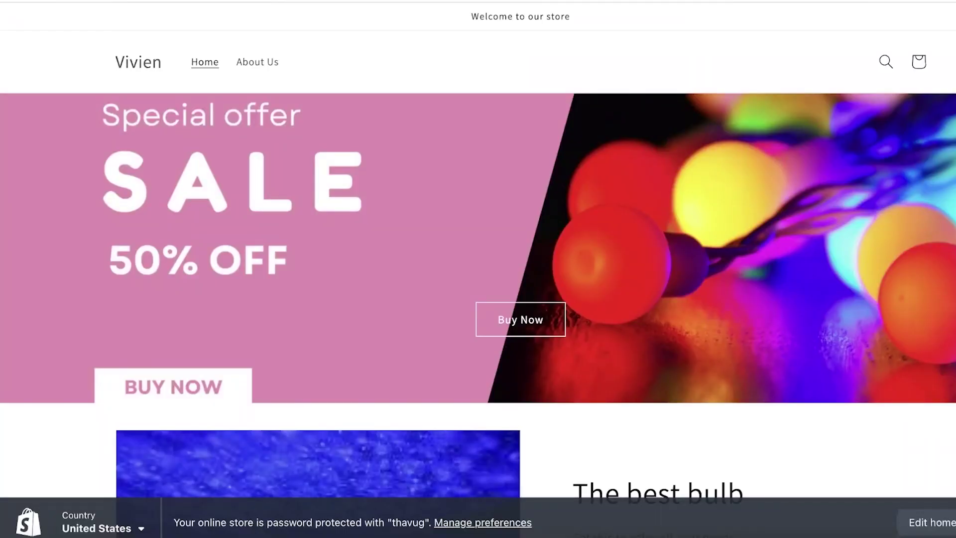
View the Led Light Bulb product page on the Vivien storefront, then return to the store home.
{"action": "scroll", "coordinate": [400, 210], "scroll_direction": "down", "scroll_amount": 15}
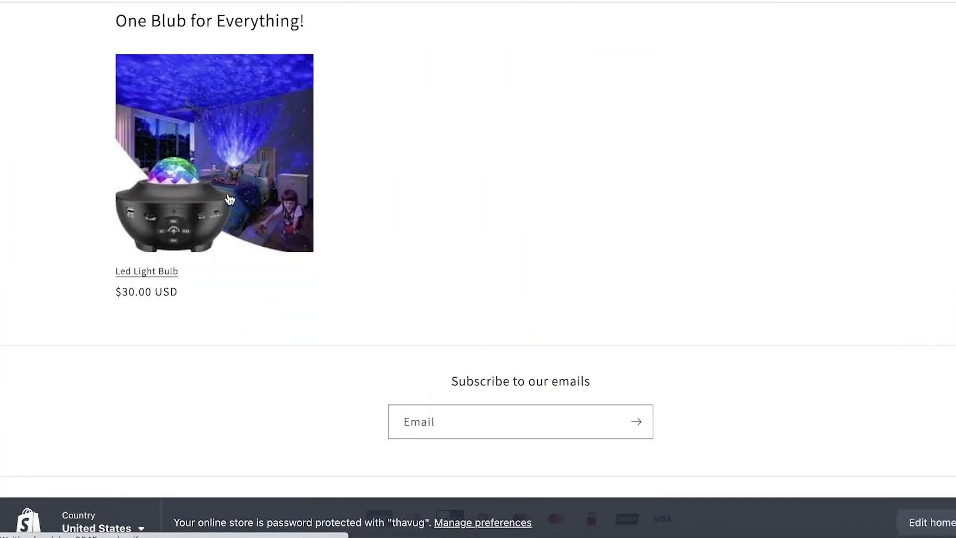
{"action": "left_click", "coordinate": [226, 197]}
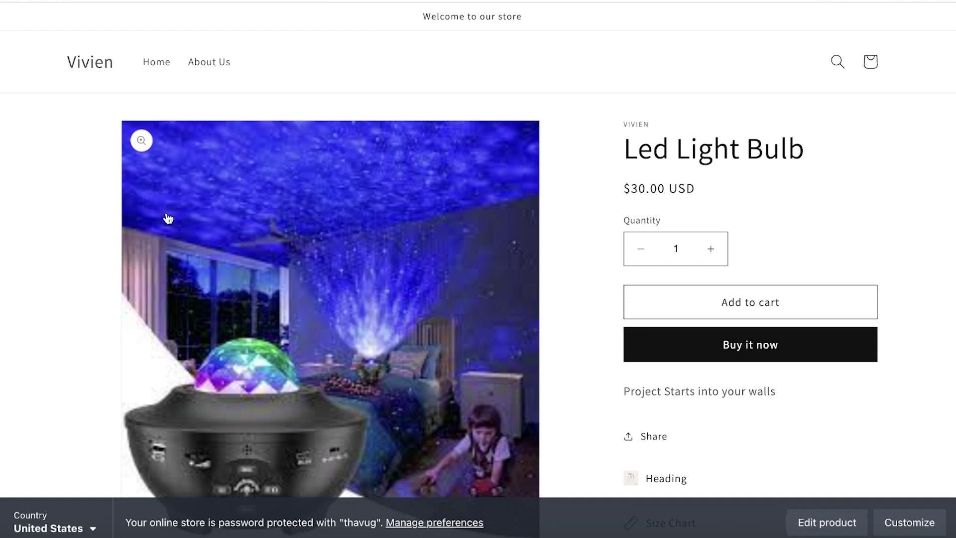
{"action": "left_click", "coordinate": [104, 75]}
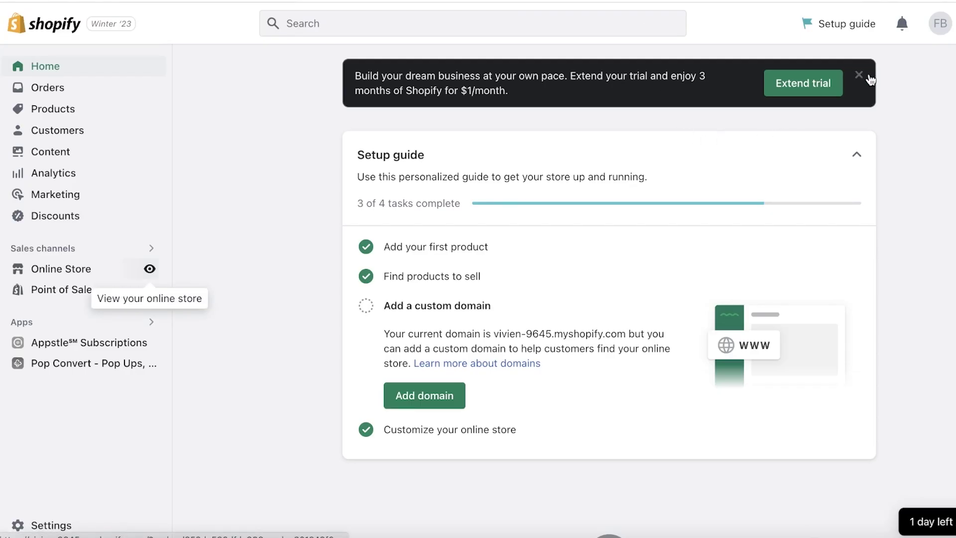
Dismiss the trial-extension banner and go to Settings > Apps and sales channels.
{"action": "left_click", "coordinate": [858, 75]}
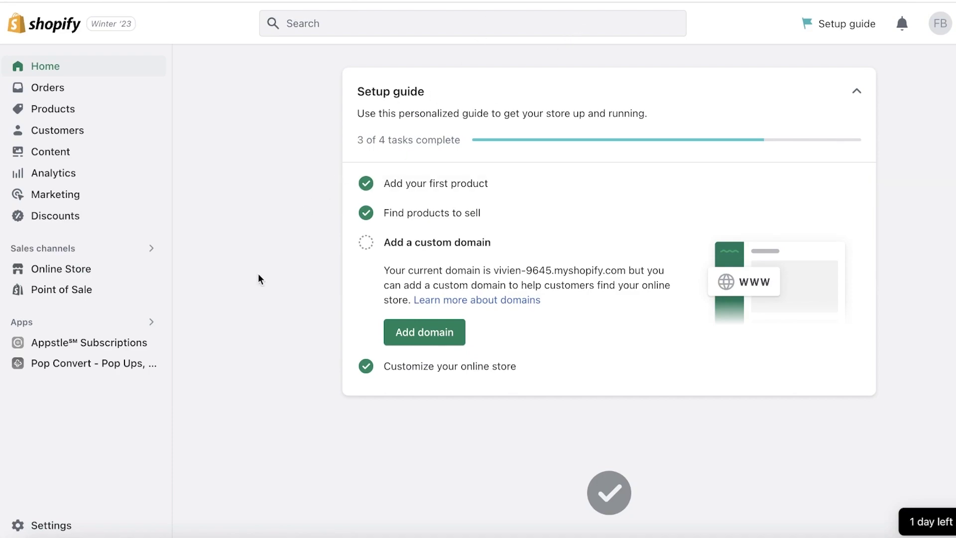
{"action": "left_click", "coordinate": [33, 525]}
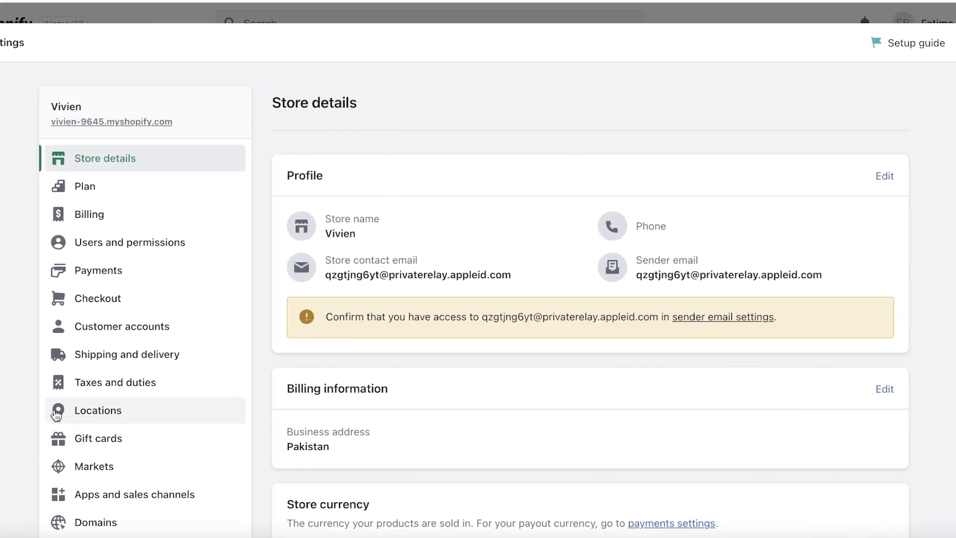
{"action": "left_click", "coordinate": [74, 494]}
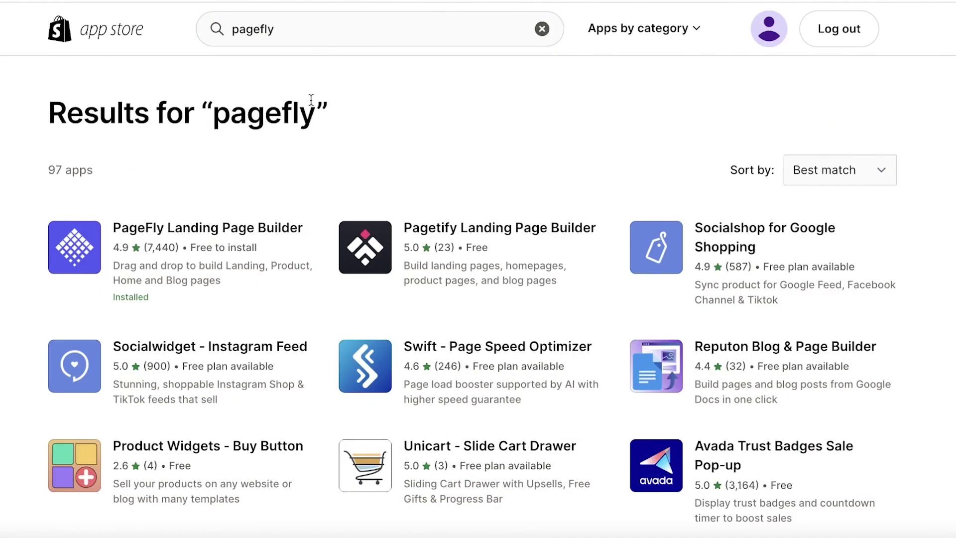
Open the PageFly Landing Page Builder listing and launch the app.
{"action": "left_click", "coordinate": [148, 248]}
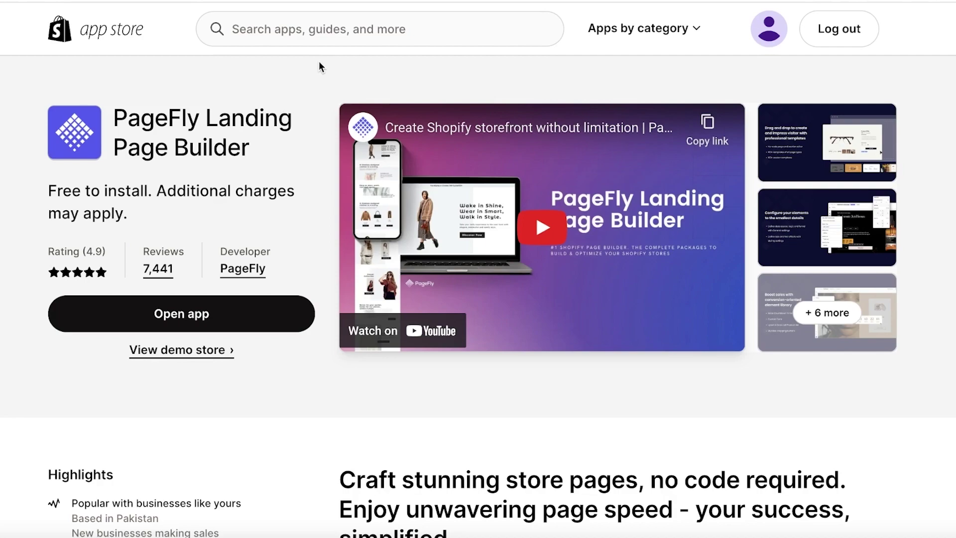
{"action": "left_click", "coordinate": [175, 318]}
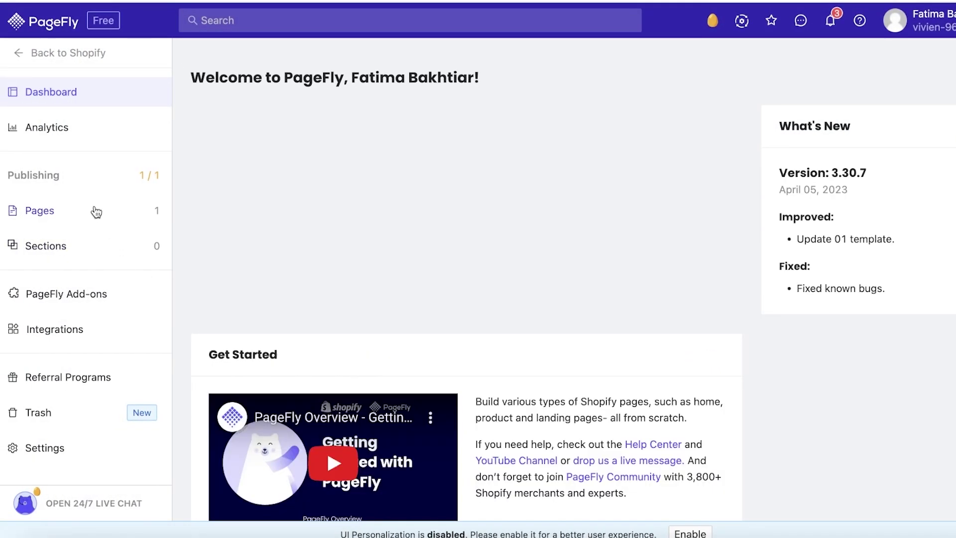
Check the Regular Pages list, then view the Free, Pay as you go and Enterprise pricing plans.
{"action": "mouse_move", "coordinate": [96, 213]}
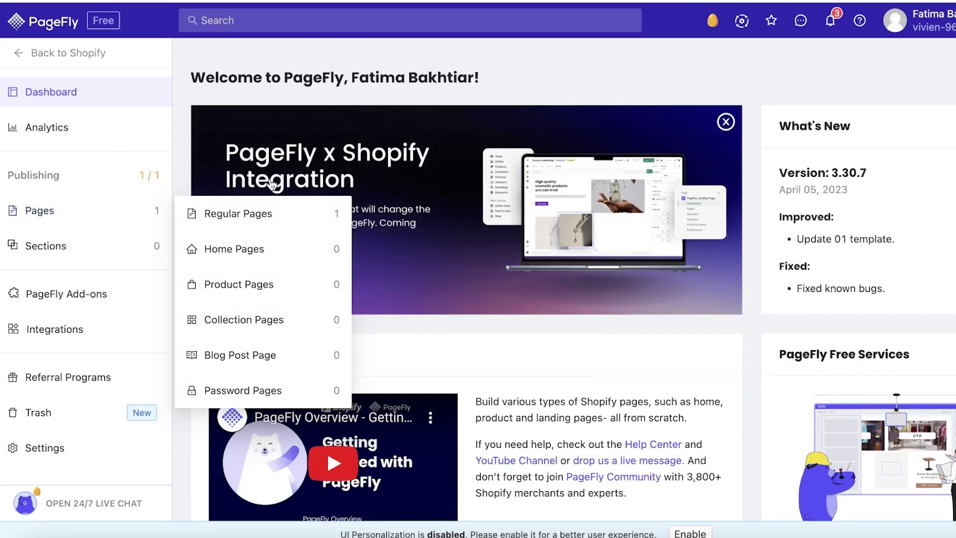
{"action": "left_click", "coordinate": [205, 225]}
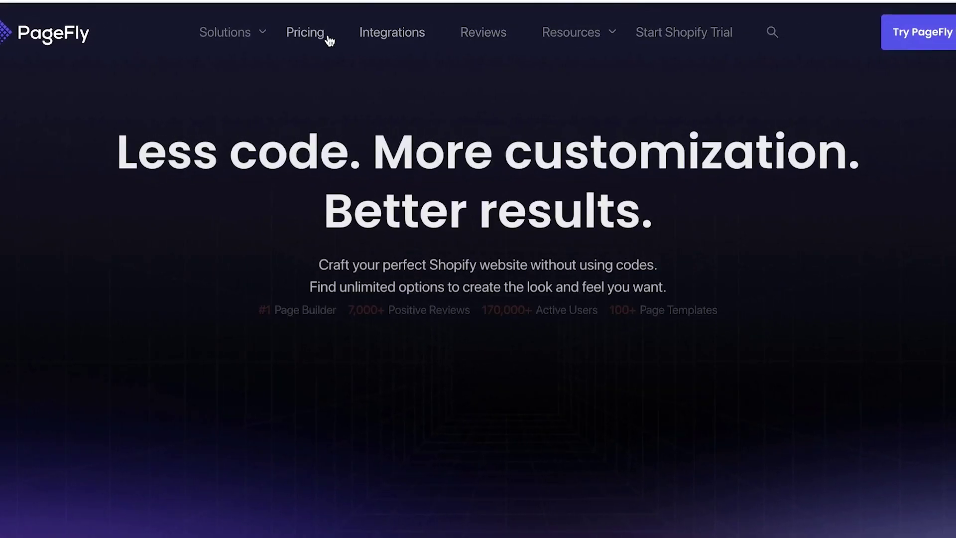
{"action": "left_click", "coordinate": [328, 37]}
{"action": "scroll", "coordinate": [306, 125], "scroll_direction": "down", "scroll_amount": 6}
{"action": "scroll", "coordinate": [418, 314], "scroll_direction": "down", "scroll_amount": 1}
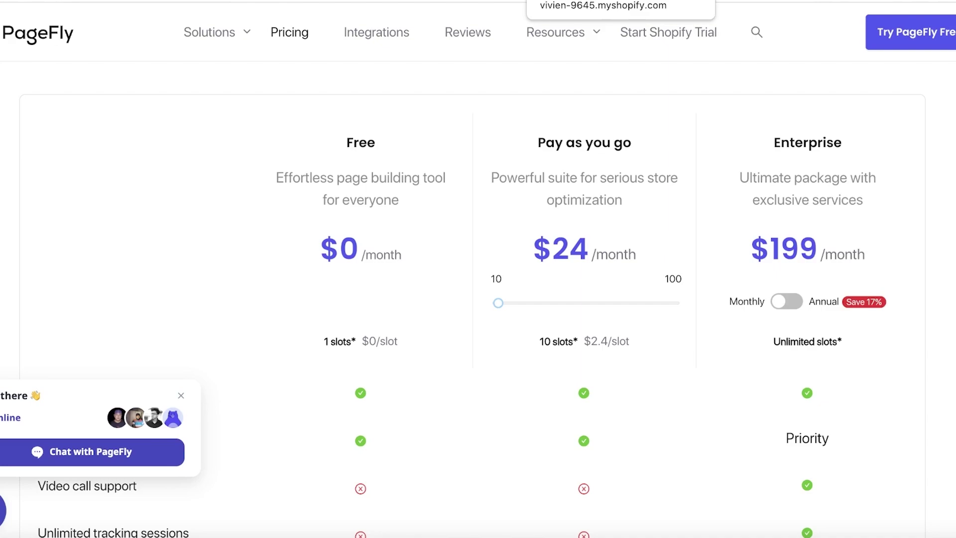
Delete the About Us page from PageFly's Regular Pages list.
{"action": "left_click", "coordinate": [572, 0]}
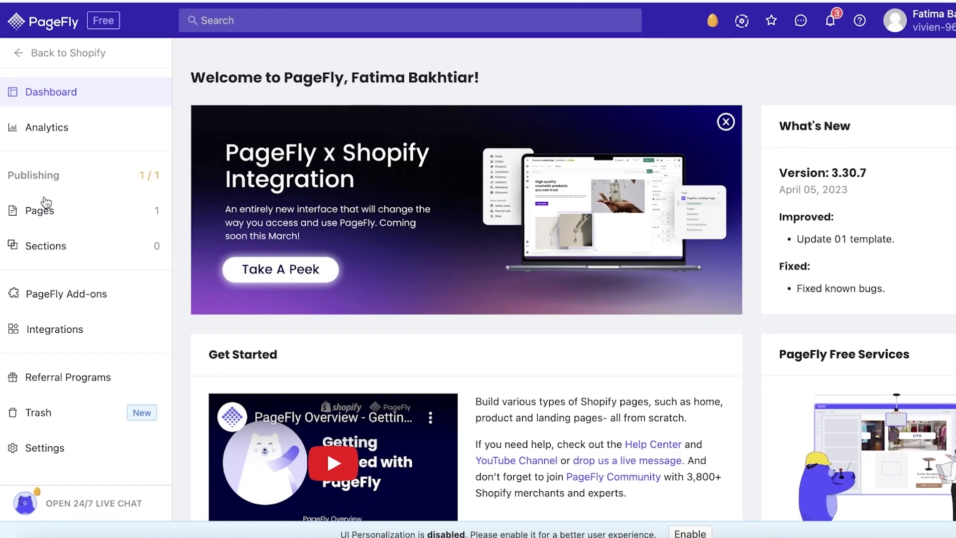
{"action": "mouse_move", "coordinate": [47, 206]}
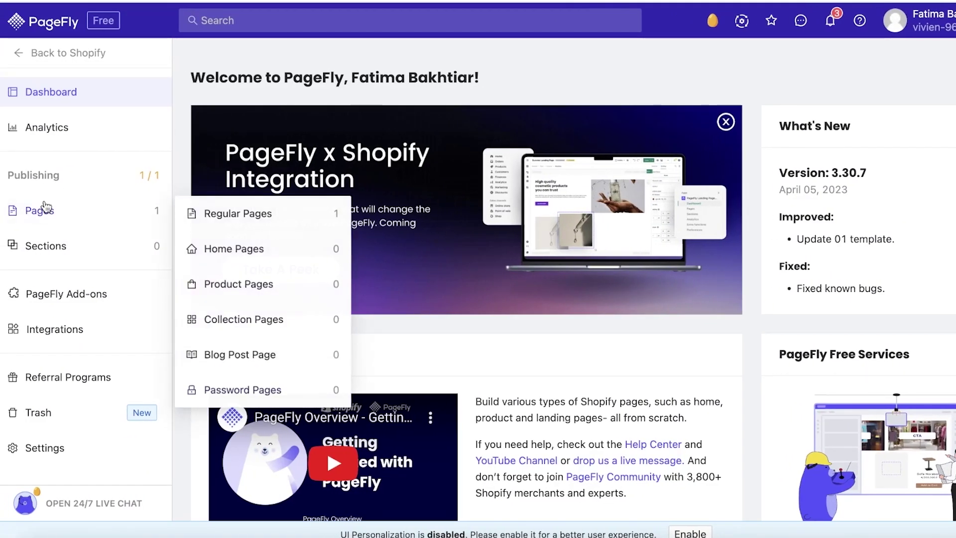
{"action": "left_click", "coordinate": [230, 208]}
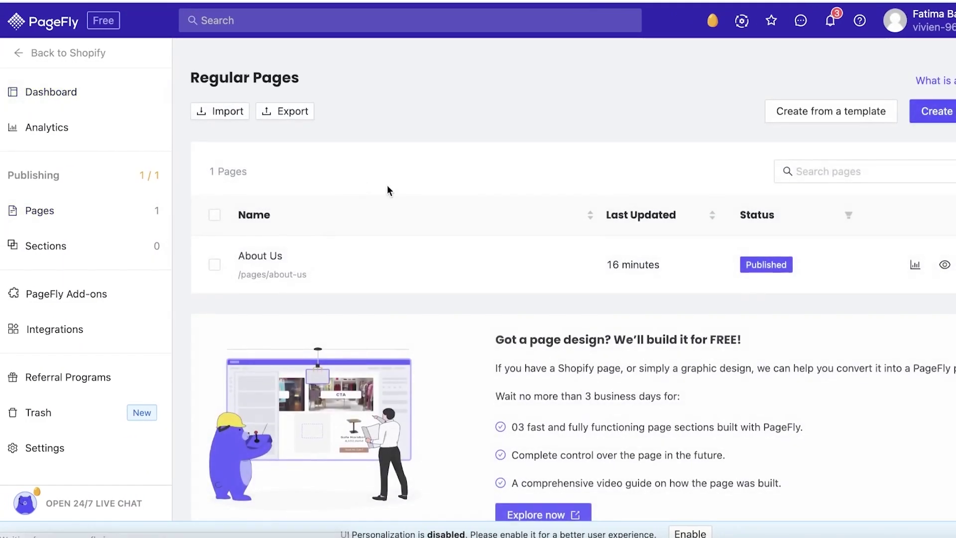
{"action": "left_click", "coordinate": [214, 264]}
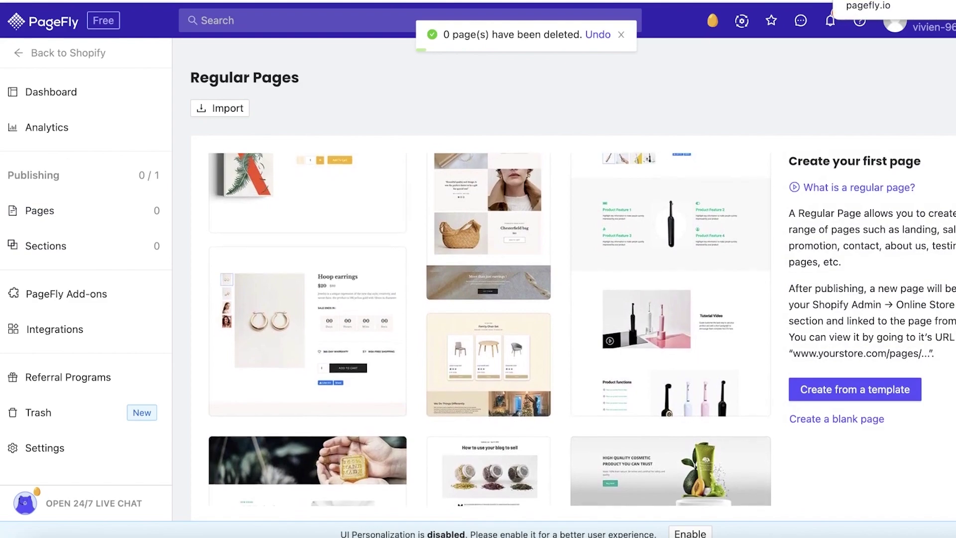
Go from the PageFly Dashboard to the Product Pages section.
{"action": "left_click", "coordinate": [76, 98]}
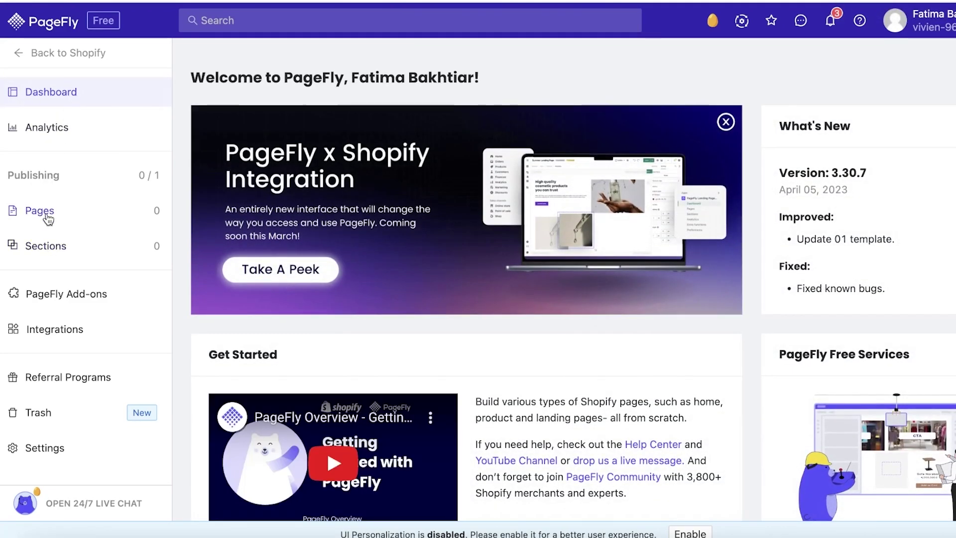
{"action": "mouse_move", "coordinate": [43, 213]}
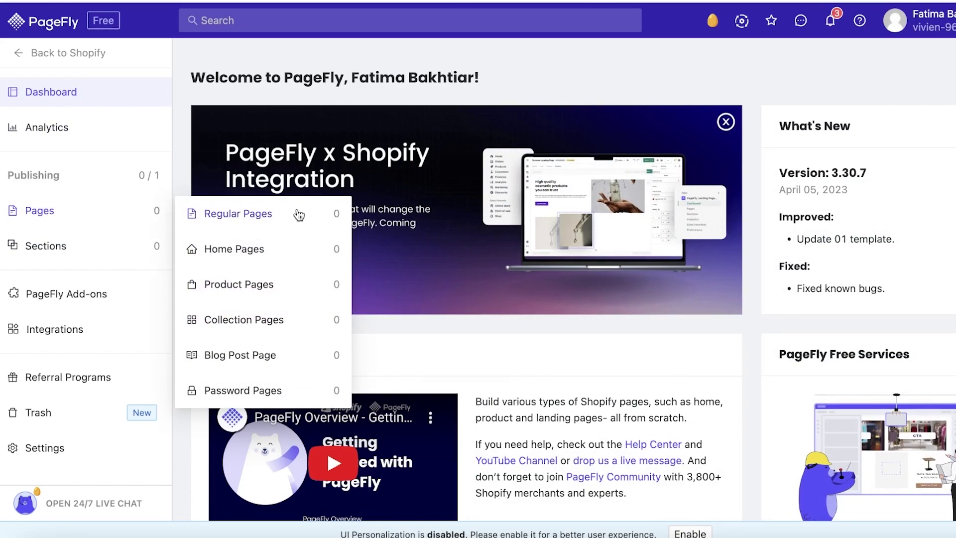
{"action": "left_click", "coordinate": [278, 282]}
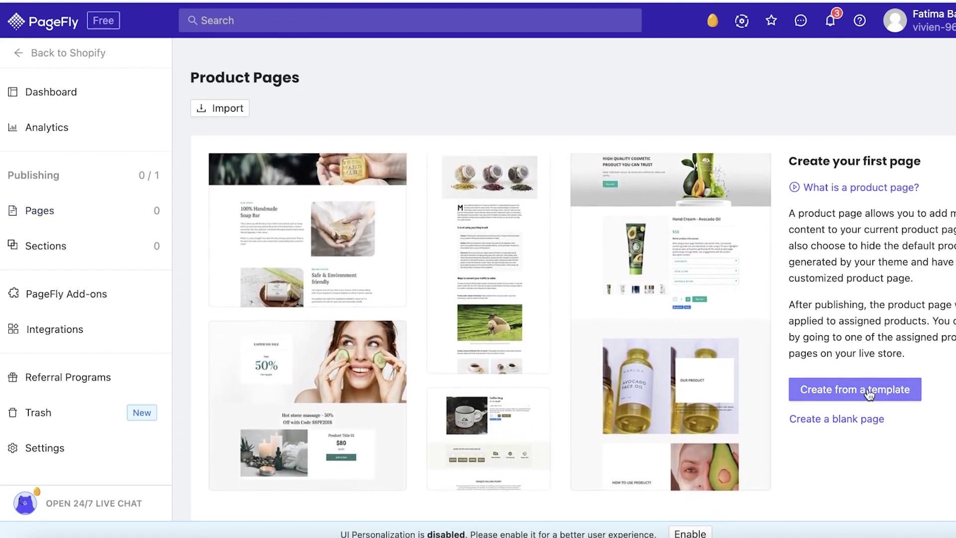
Browse the Product Page templates in the Select Page Template picker.
{"action": "left_click", "coordinate": [869, 393]}
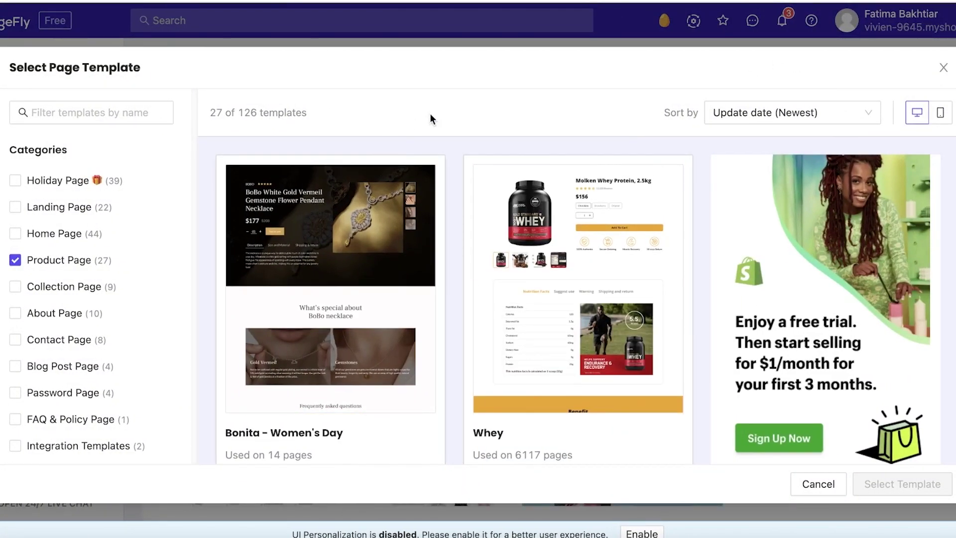
{"action": "scroll", "coordinate": [529, 143], "scroll_direction": "down", "scroll_amount": 8}
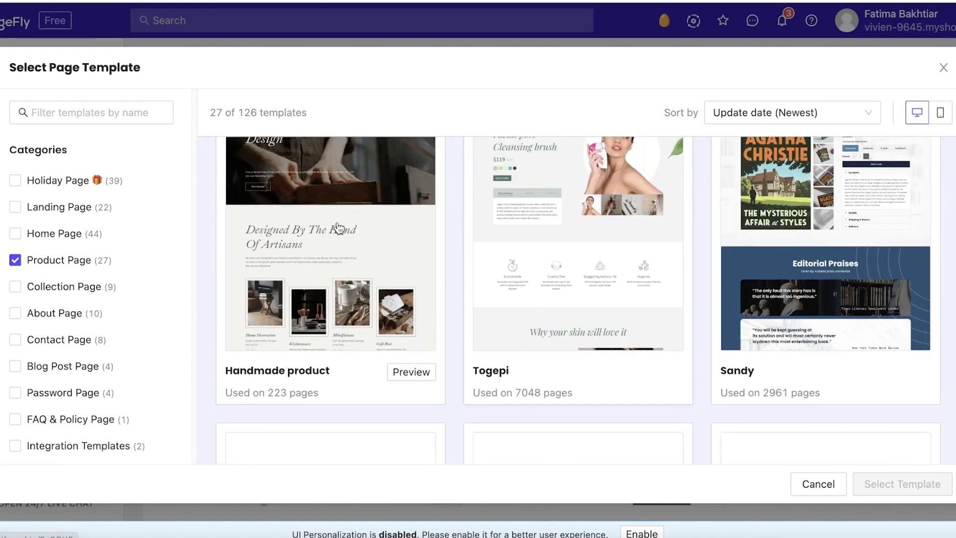
{"action": "scroll", "coordinate": [299, 230], "scroll_direction": "down", "scroll_amount": 4}
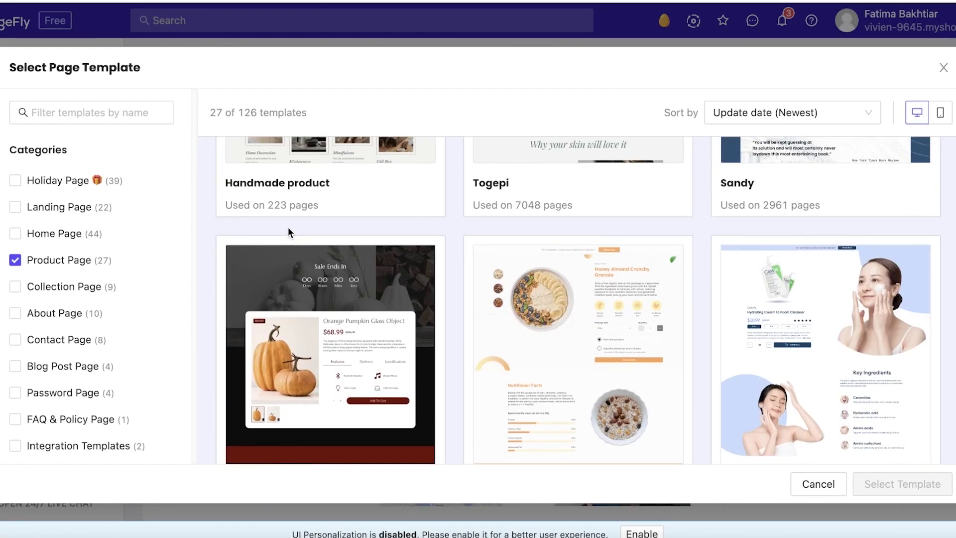
{"action": "scroll", "coordinate": [288, 227], "scroll_direction": "down", "scroll_amount": 7}
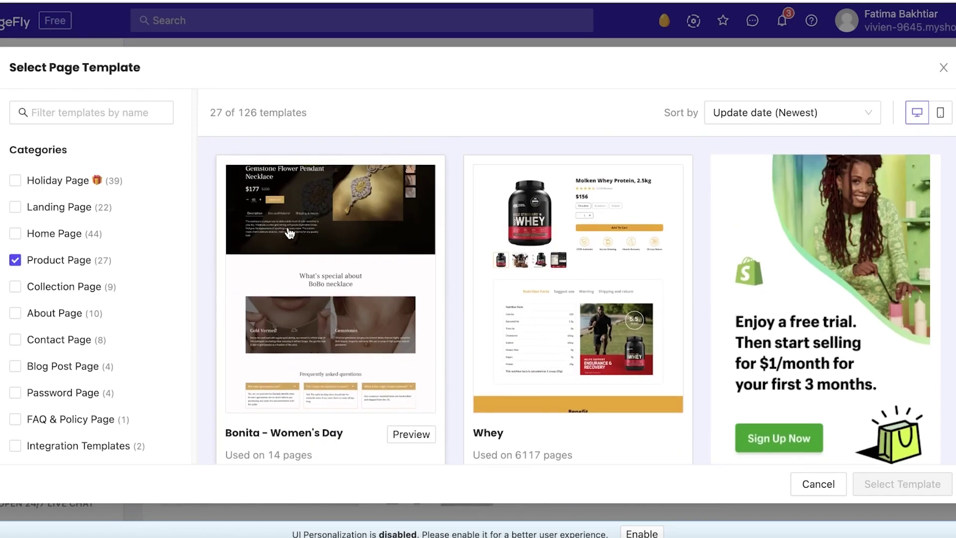
{"action": "scroll", "coordinate": [290, 232], "scroll_direction": "down", "scroll_amount": 4}
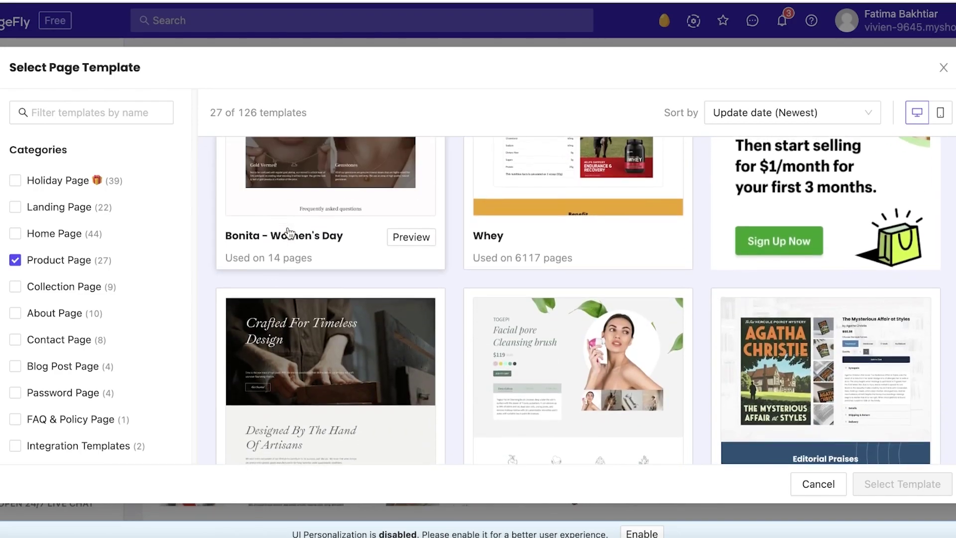
{"action": "scroll", "coordinate": [284, 234], "scroll_direction": "up", "scroll_amount": 4}
{"action": "mouse_move", "coordinate": [617, 228]}
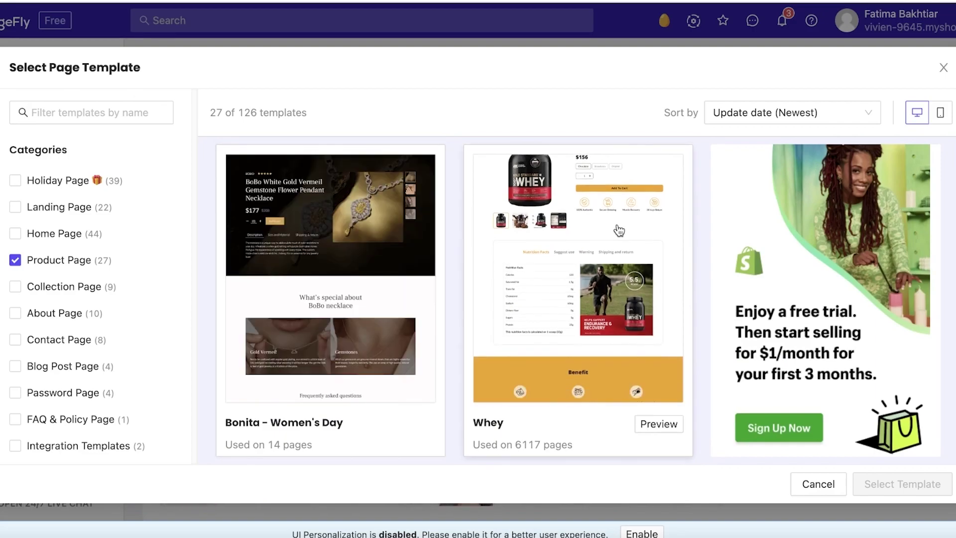
{"action": "scroll", "coordinate": [617, 228], "scroll_direction": "down", "scroll_amount": 6}
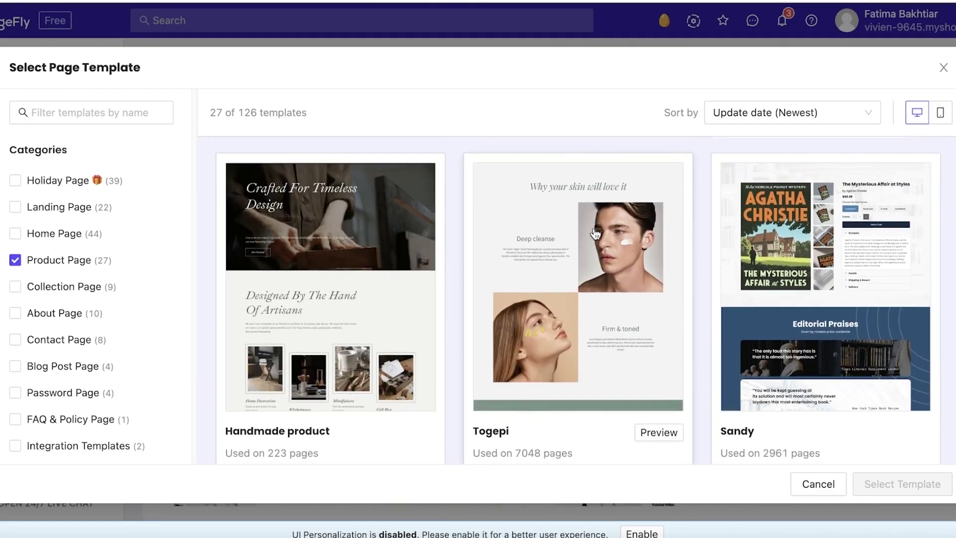
{"action": "scroll", "coordinate": [593, 235], "scroll_direction": "down", "scroll_amount": 5}
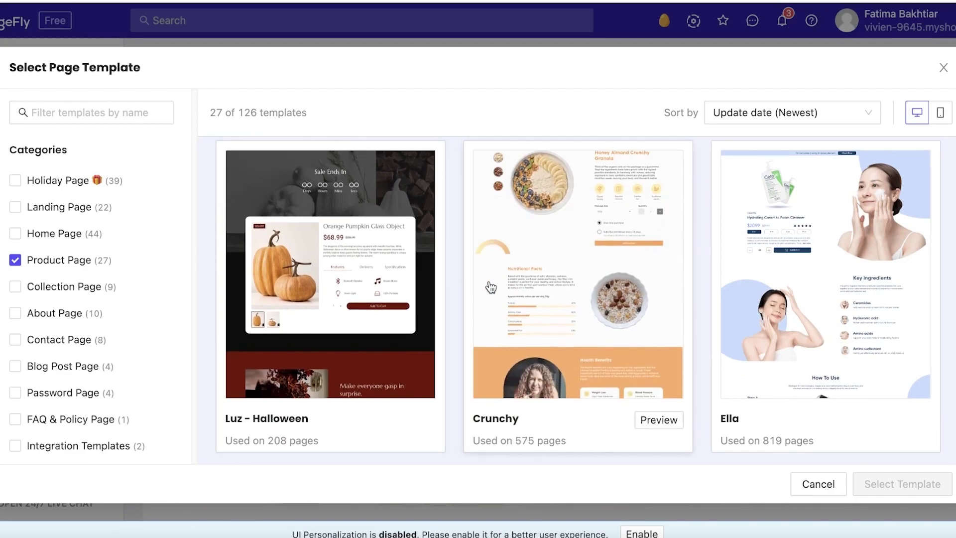
{"action": "mouse_move", "coordinate": [271, 286]}
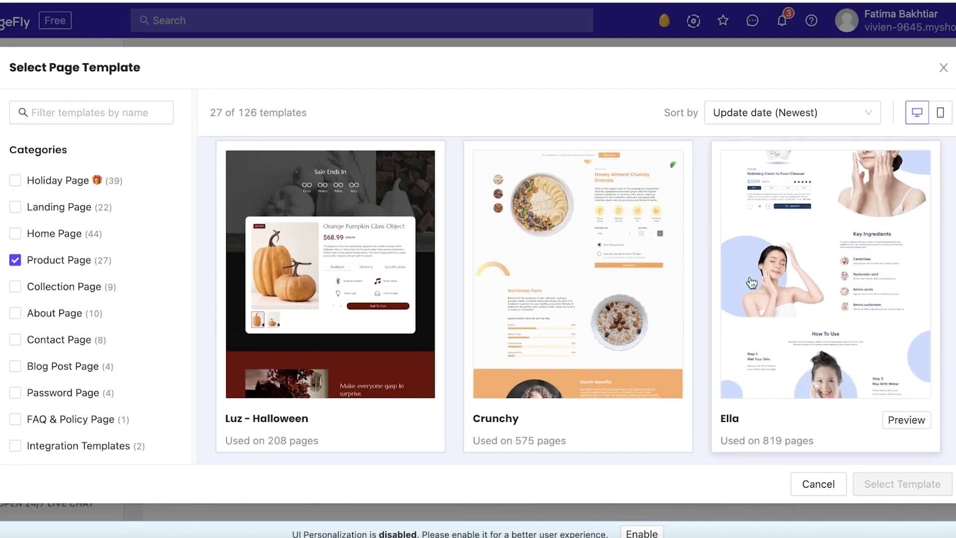
{"action": "scroll", "coordinate": [751, 282], "scroll_direction": "down", "scroll_amount": 3}
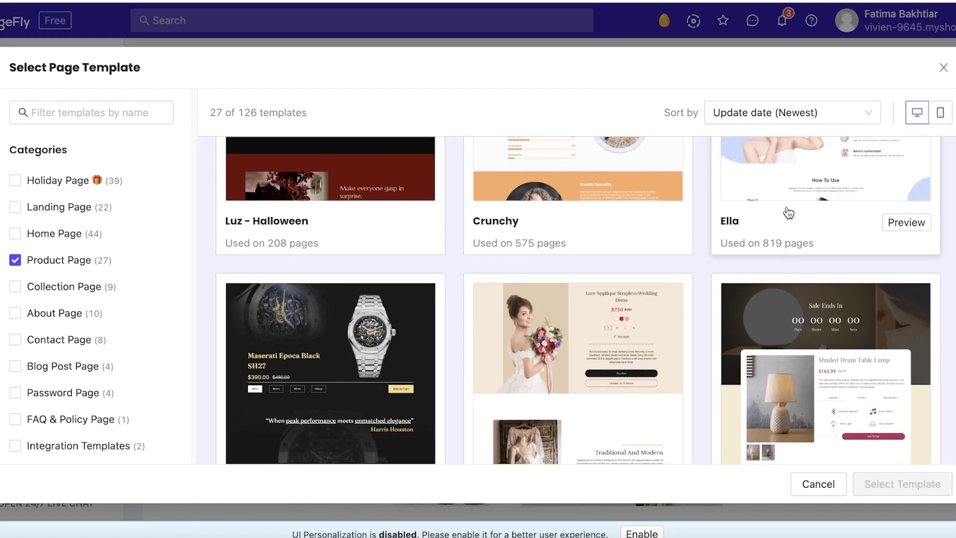
{"action": "scroll", "coordinate": [576, 236], "scroll_direction": "down", "scroll_amount": 3}
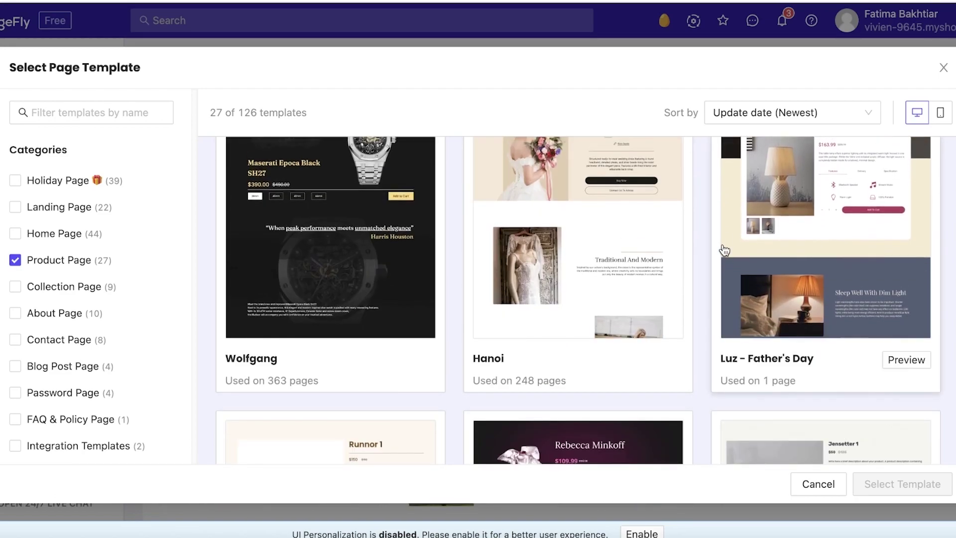
{"action": "scroll", "coordinate": [325, 257], "scroll_direction": "up", "scroll_amount": 3}
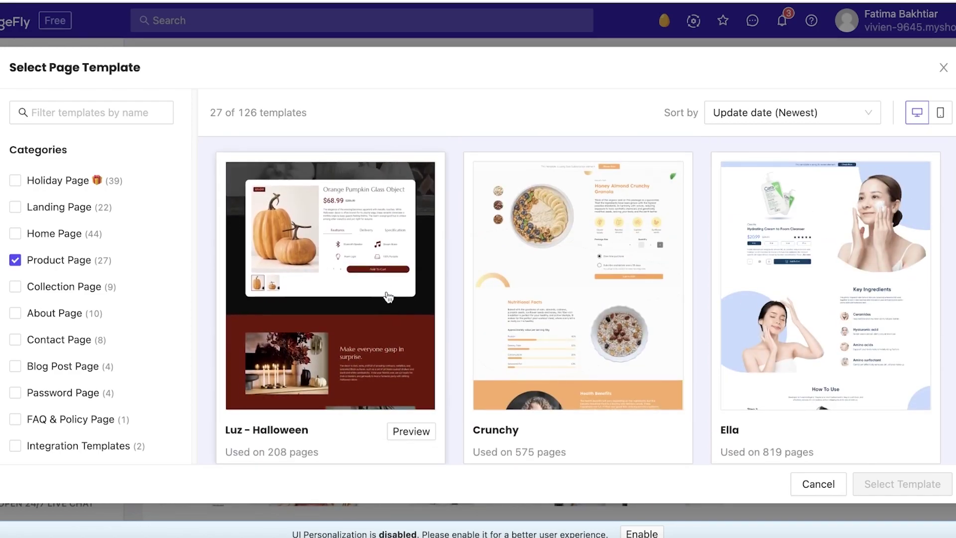
{"action": "scroll", "coordinate": [388, 299], "scroll_direction": "down", "scroll_amount": 3}
{"action": "scroll", "coordinate": [388, 300], "scroll_direction": "down", "scroll_amount": 3}
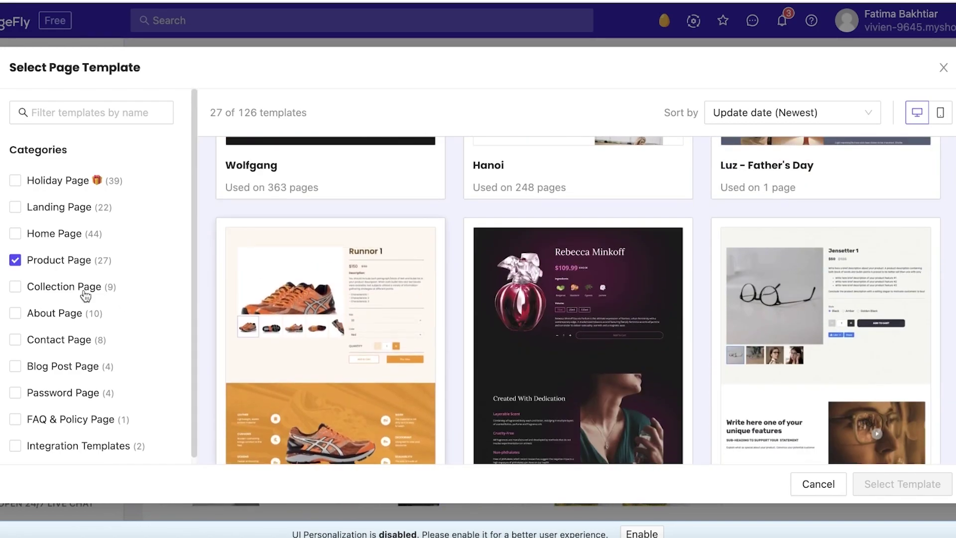
Filter to Collection Page templates briefly, then switch the filter back to Product Page.
{"action": "left_click", "coordinate": [34, 288]}
{"action": "left_click", "coordinate": [40, 260]}
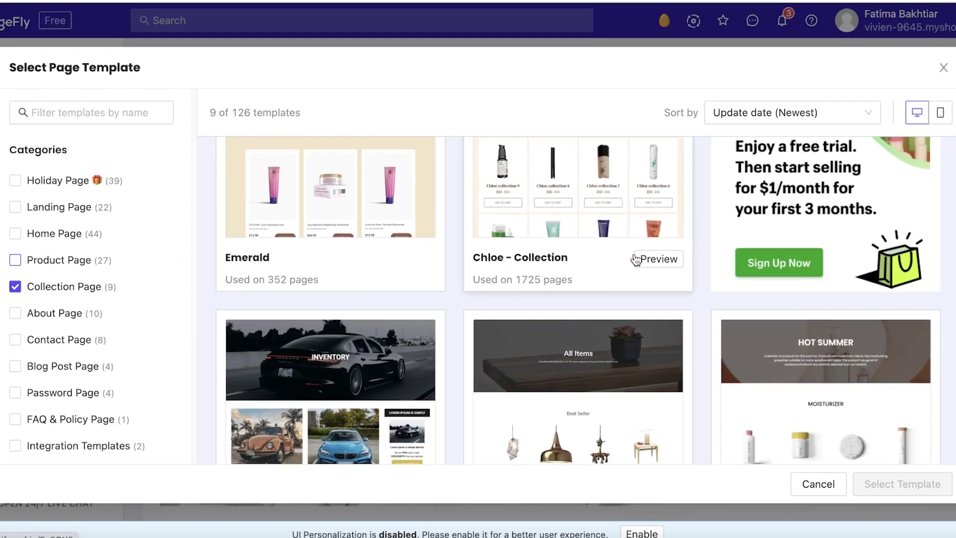
{"action": "scroll", "coordinate": [685, 244], "scroll_direction": "down", "scroll_amount": 15}
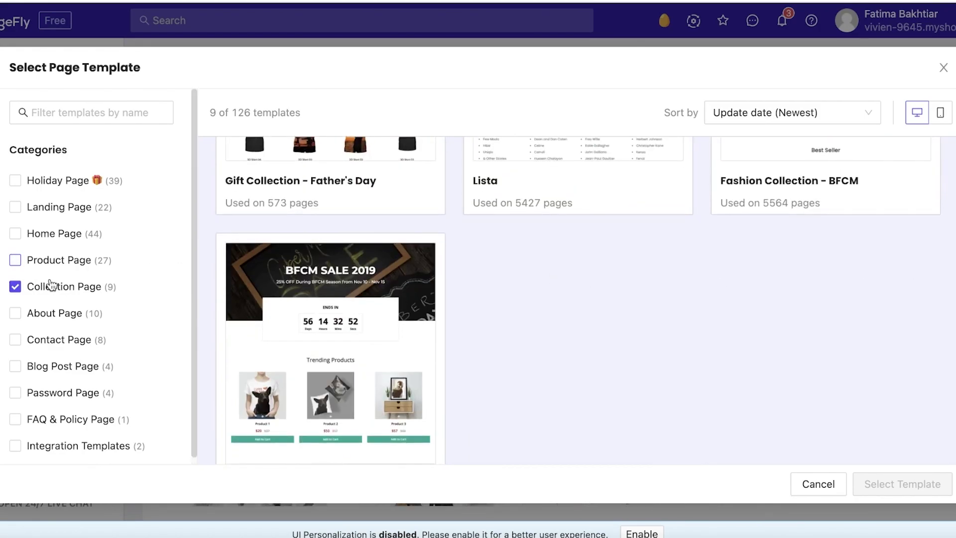
{"action": "left_click", "coordinate": [60, 259]}
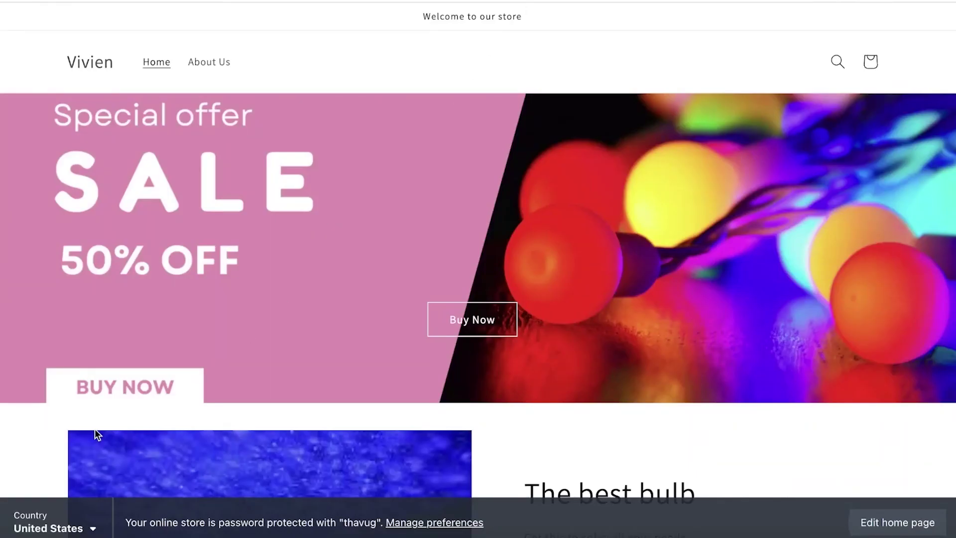
Open the Led Light Bulb product ($30.00 USD) from the storefront grid in a new tab.
{"action": "scroll", "coordinate": [77, 444], "scroll_direction": "down", "scroll_amount": 8}
{"action": "scroll", "coordinate": [505, 166], "scroll_direction": "down", "scroll_amount": 10}
{"action": "right_click", "coordinate": [170, 188]}
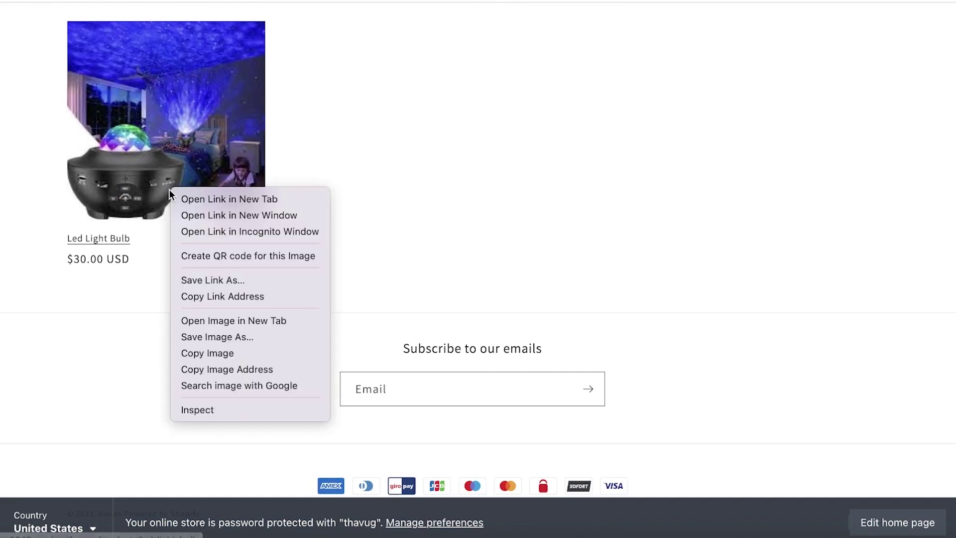
{"action": "left_click", "coordinate": [180, 196]}
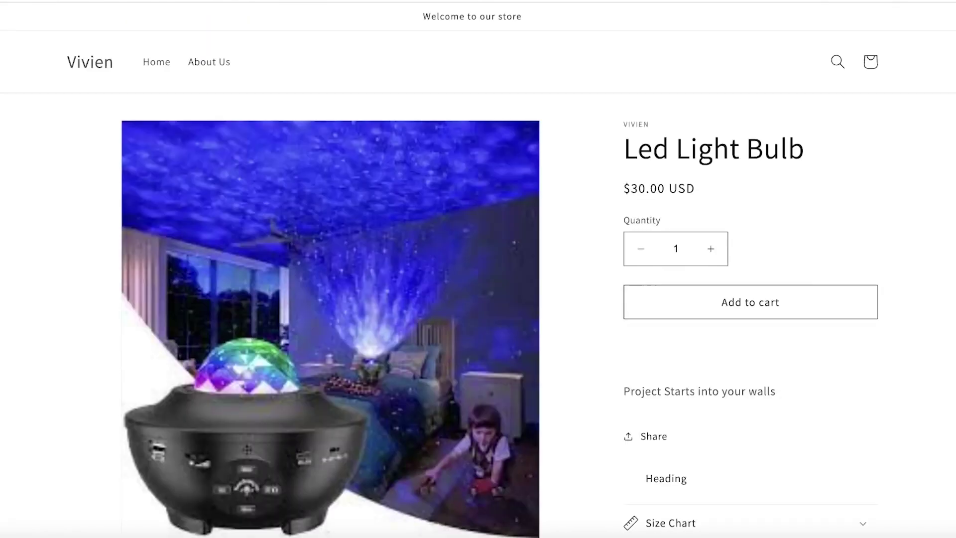
{"action": "scroll", "coordinate": [606, 170], "scroll_direction": "down", "scroll_amount": 1}
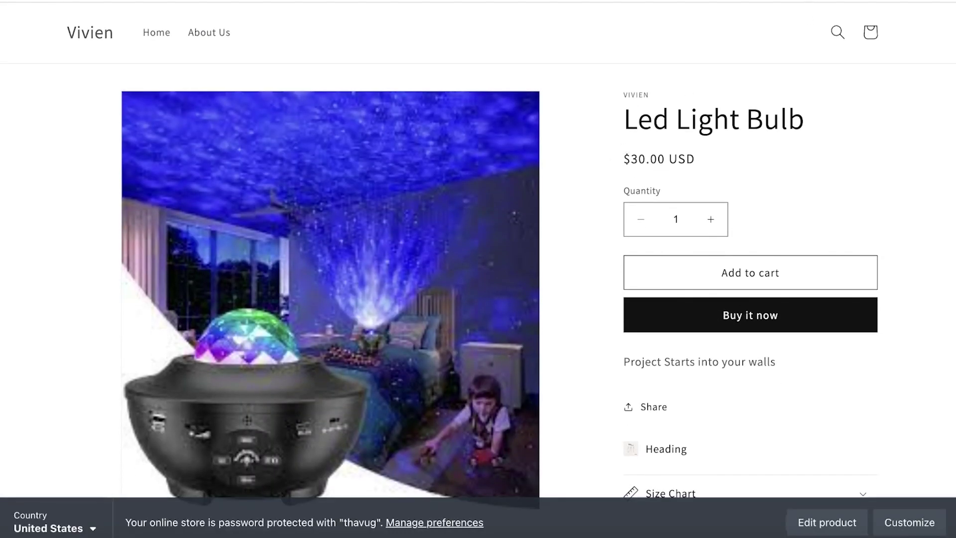
Back in PageFly, browse the Product Page templates and try the camera product template.
{"action": "left_click", "coordinate": [706, 1]}
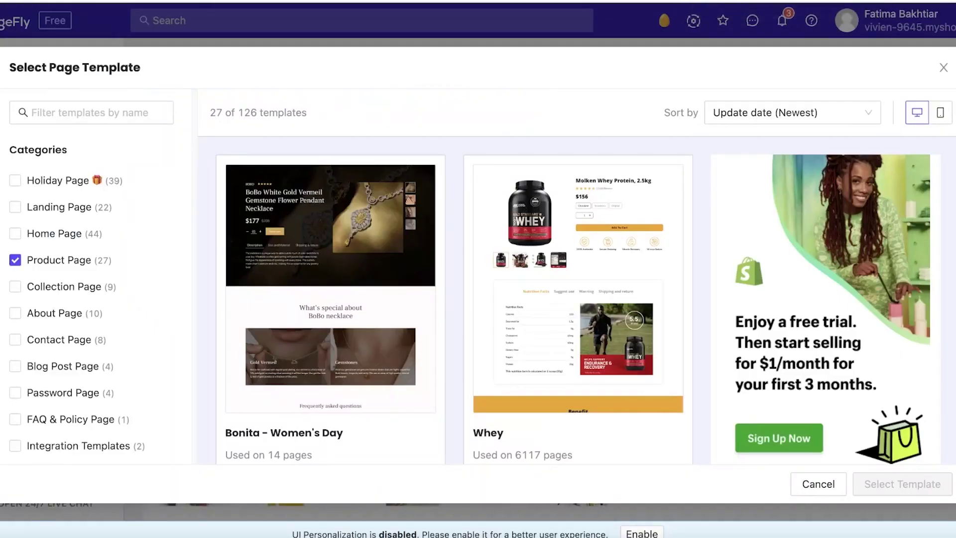
{"action": "scroll", "coordinate": [518, 232], "scroll_direction": "down", "scroll_amount": 15}
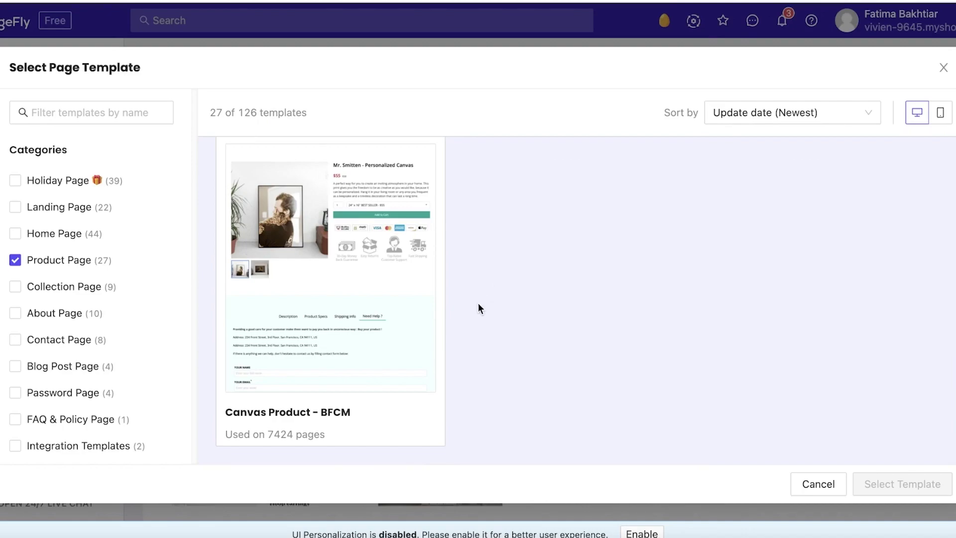
{"action": "scroll", "coordinate": [398, 319], "scroll_direction": "up", "scroll_amount": 5}
{"action": "scroll", "coordinate": [380, 327], "scroll_direction": "up", "scroll_amount": 2}
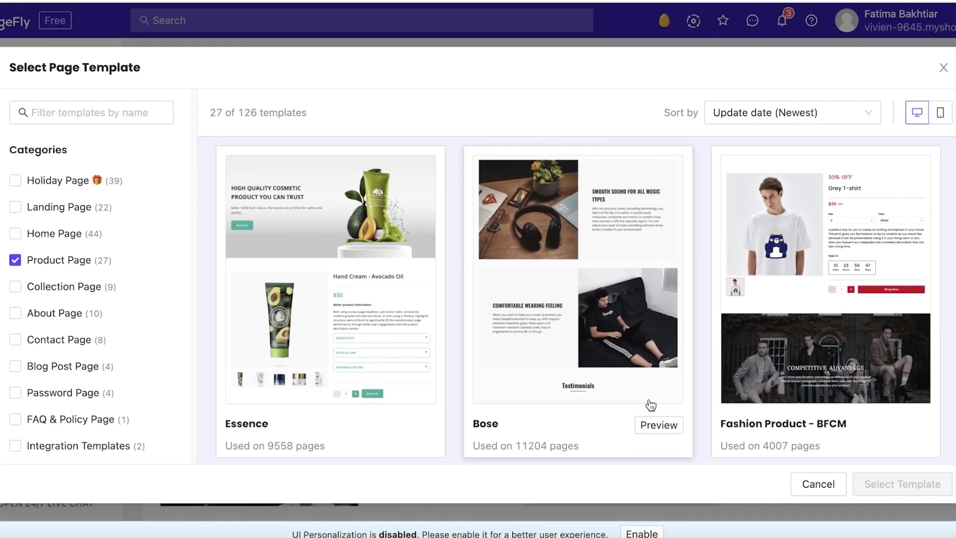
{"action": "scroll", "coordinate": [585, 366], "scroll_direction": "up", "scroll_amount": 3}
{"action": "scroll", "coordinate": [585, 365], "scroll_direction": "up", "scroll_amount": 2}
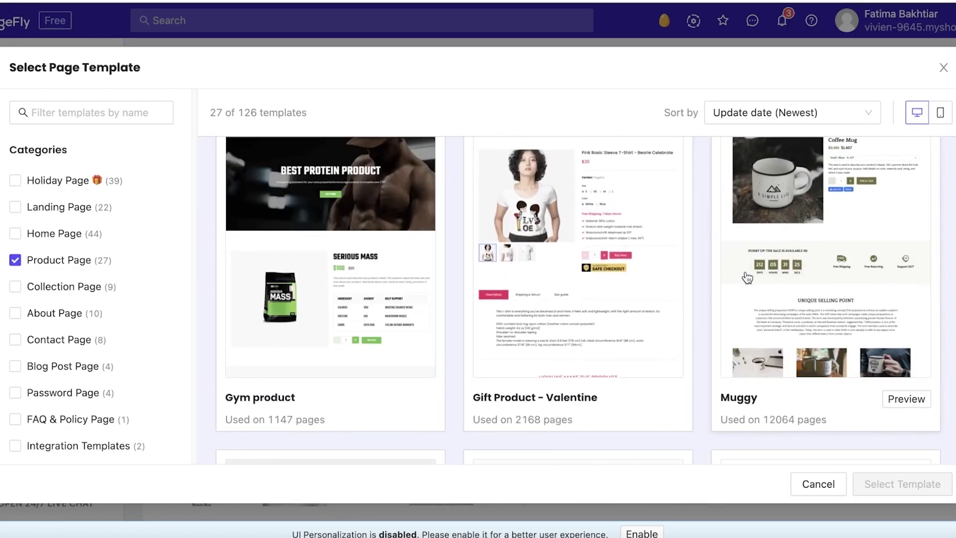
{"action": "scroll", "coordinate": [576, 341], "scroll_direction": "up", "scroll_amount": 3}
{"action": "scroll", "coordinate": [575, 341], "scroll_direction": "up", "scroll_amount": 3}
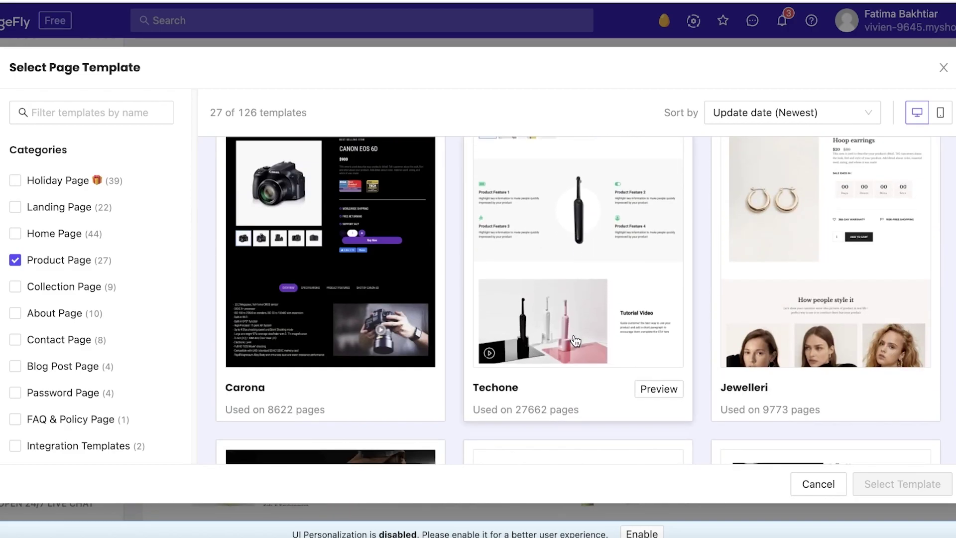
{"action": "scroll", "coordinate": [430, 320], "scroll_direction": "up", "scroll_amount": 6}
{"action": "scroll", "coordinate": [431, 320], "scroll_direction": "down", "scroll_amount": 13}
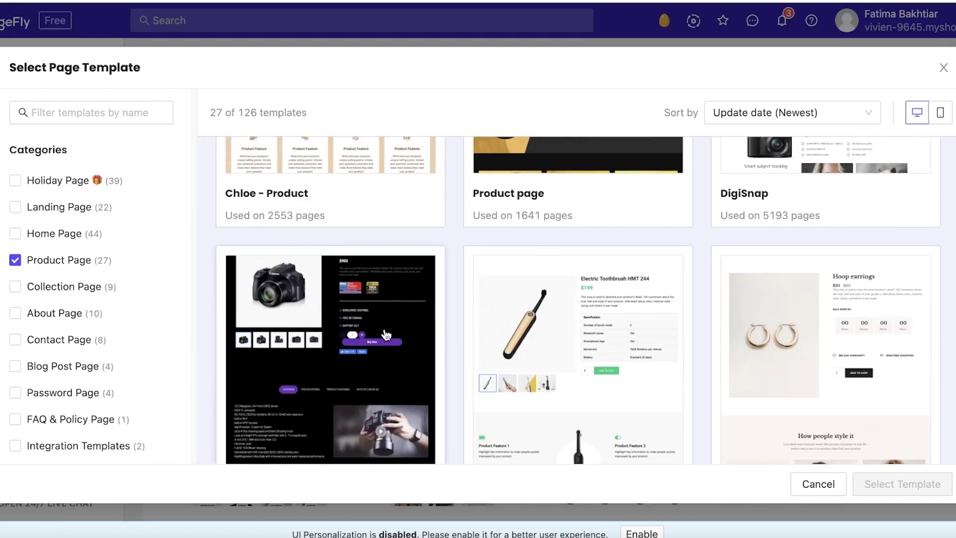
{"action": "scroll", "coordinate": [573, 273], "scroll_direction": "up", "scroll_amount": 3}
{"action": "scroll", "coordinate": [595, 273], "scroll_direction": "down", "scroll_amount": 3}
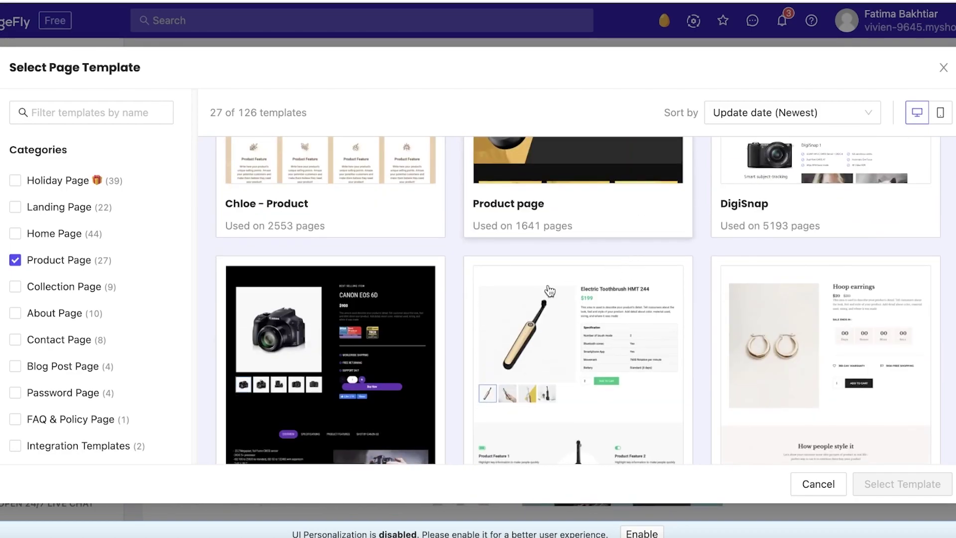
{"action": "scroll", "coordinate": [318, 340], "scroll_direction": "down", "scroll_amount": 1}
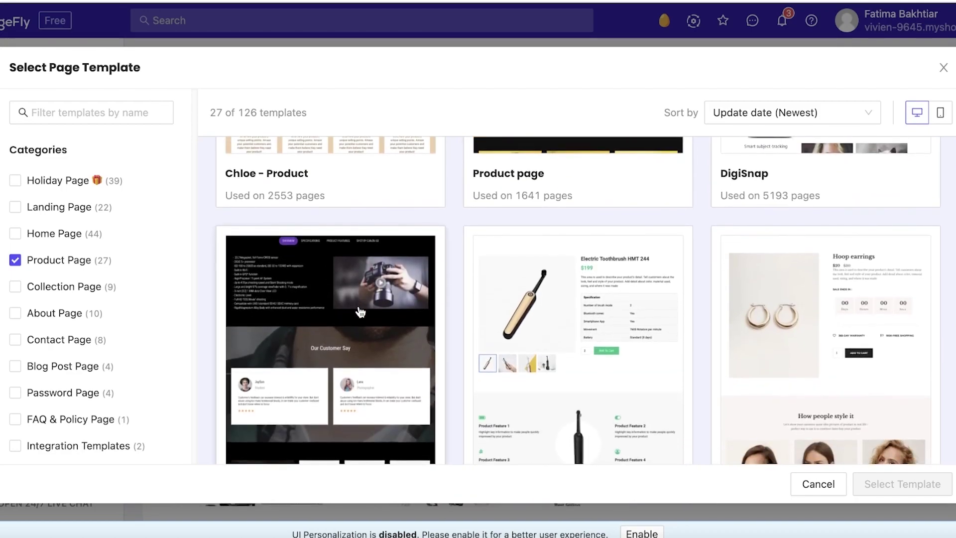
{"action": "left_click", "coordinate": [356, 311]}
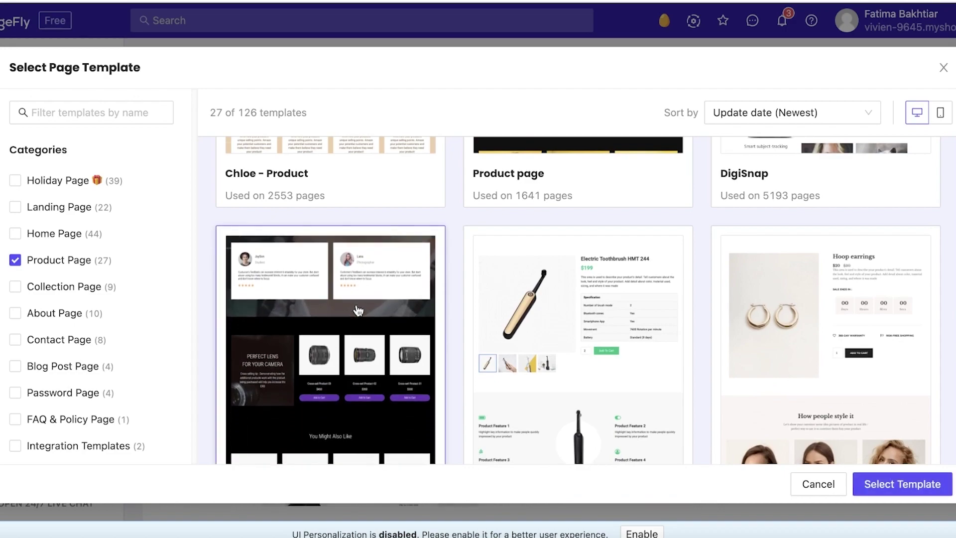
Open a full preview of the headphones 'Product page' template.
{"action": "scroll", "coordinate": [599, 282], "scroll_direction": "up", "scroll_amount": 1}
{"action": "scroll", "coordinate": [599, 282], "scroll_direction": "up", "scroll_amount": 3}
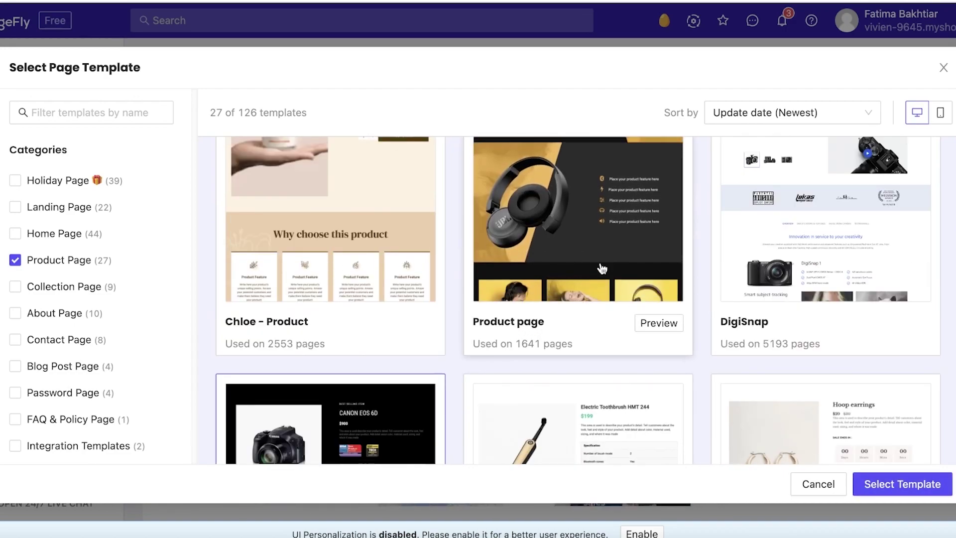
{"action": "left_click", "coordinate": [664, 365]}
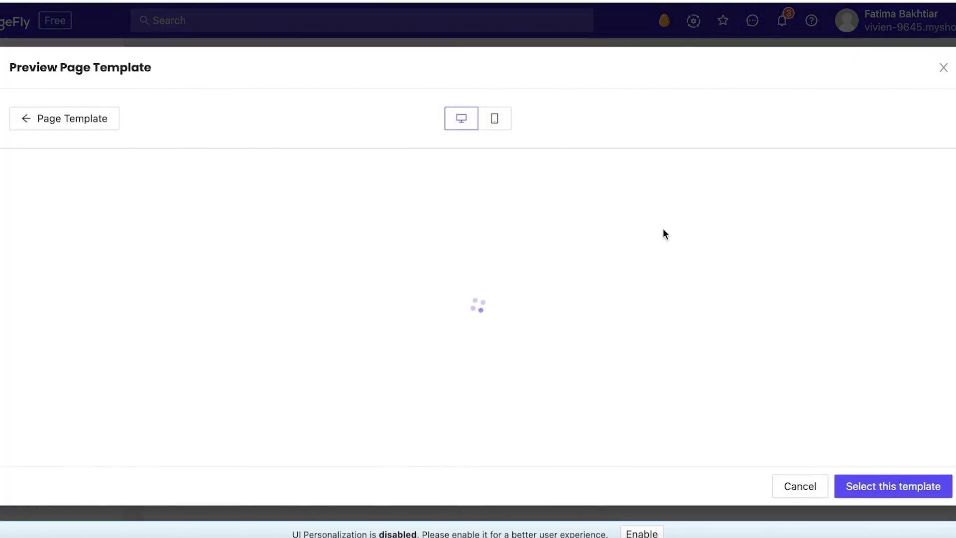
{"action": "scroll", "coordinate": [565, 309], "scroll_direction": "down", "scroll_amount": 3}
{"action": "scroll", "coordinate": [561, 294], "scroll_direction": "down", "scroll_amount": 5}
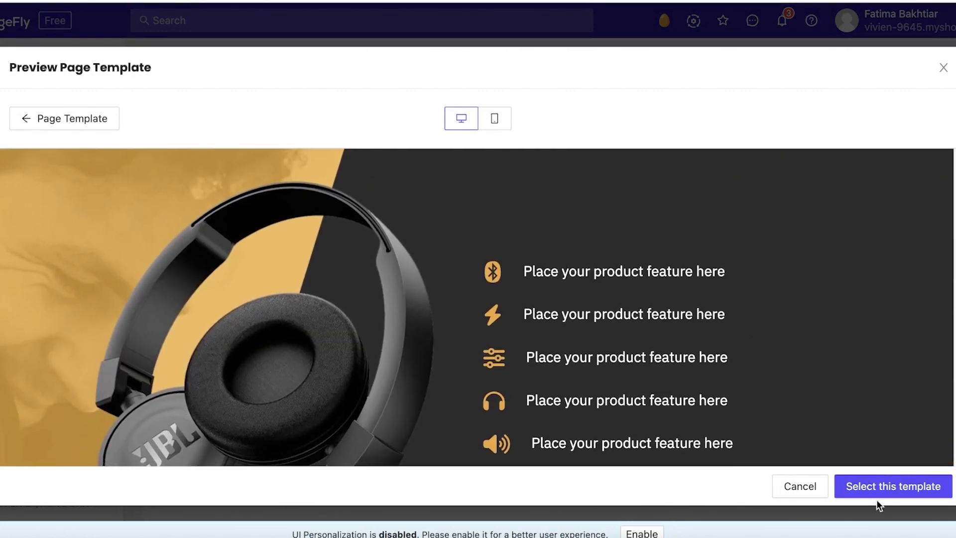
Apply the Product page template to a new Untitled page and select its Product Details element.
{"action": "left_click", "coordinate": [879, 487]}
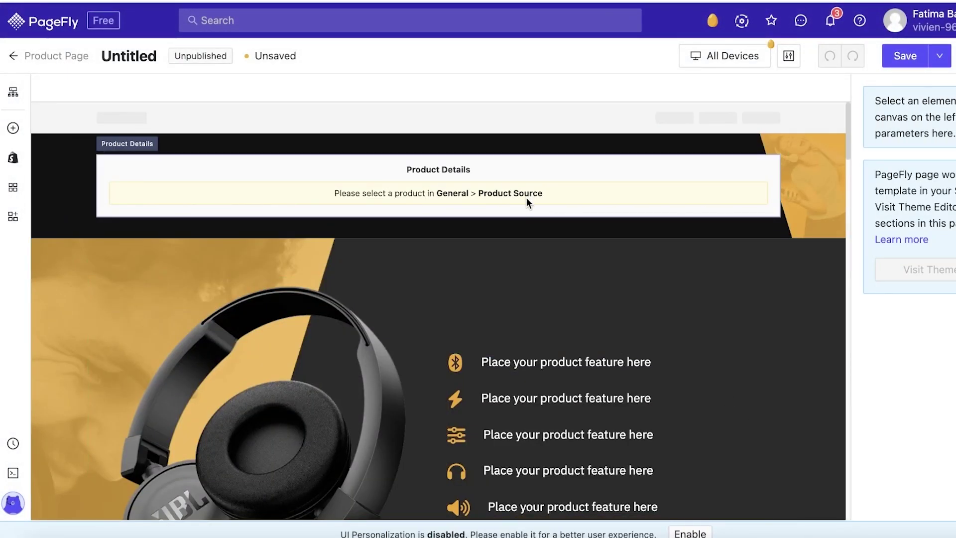
{"action": "left_click", "coordinate": [485, 195]}
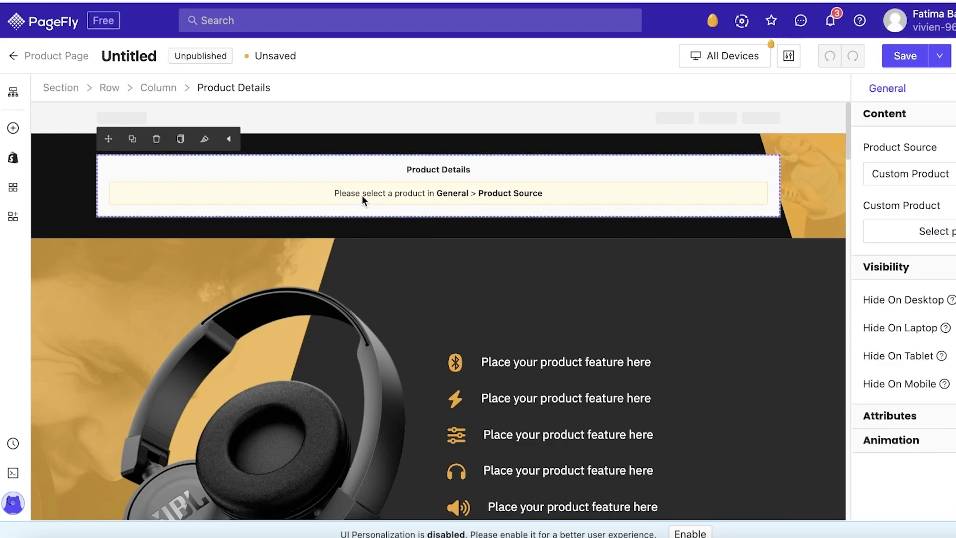
{"action": "left_click", "coordinate": [604, 121]}
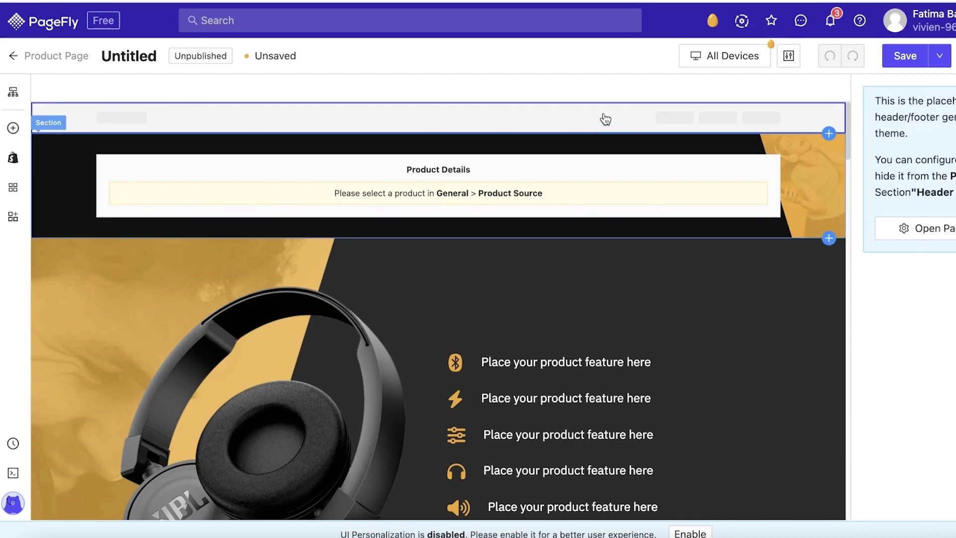
{"action": "left_click", "coordinate": [445, 208]}
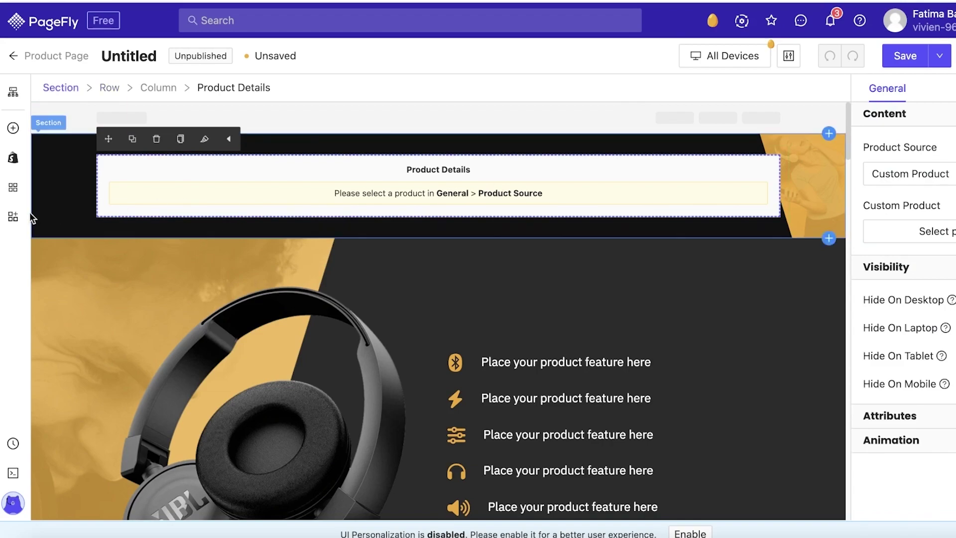
Keep Custom Product as the Product Details block's product source.
{"action": "left_click", "coordinate": [13, 128]}
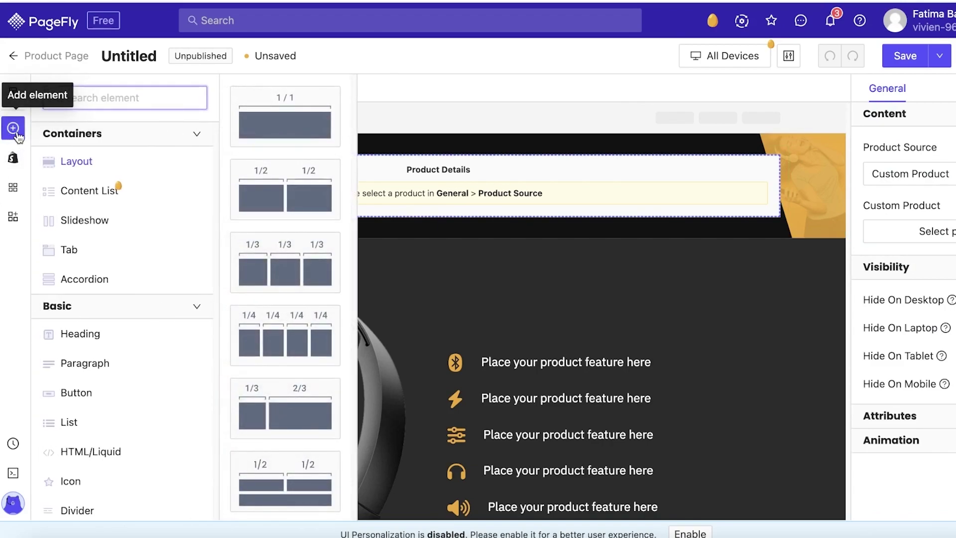
{"action": "left_click", "coordinate": [614, 165]}
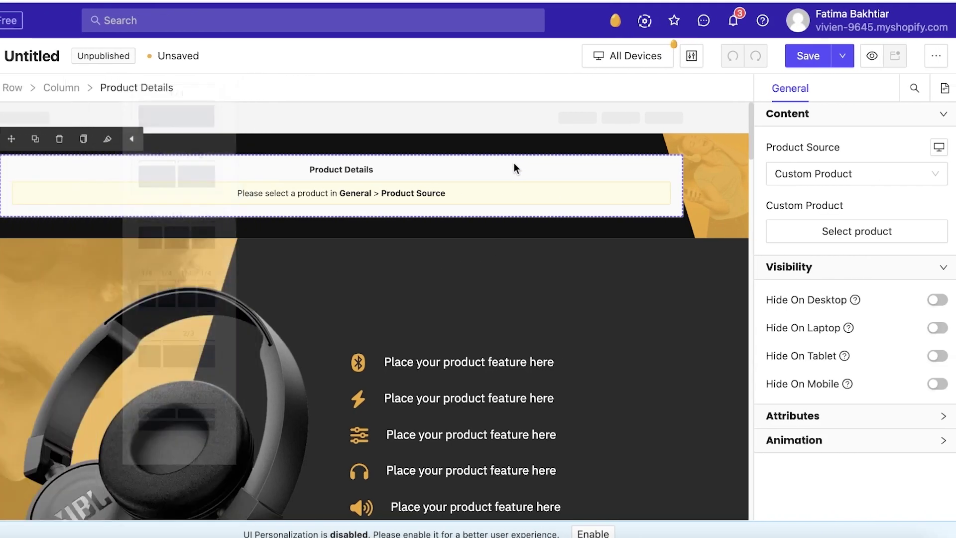
{"action": "left_click", "coordinate": [844, 185]}
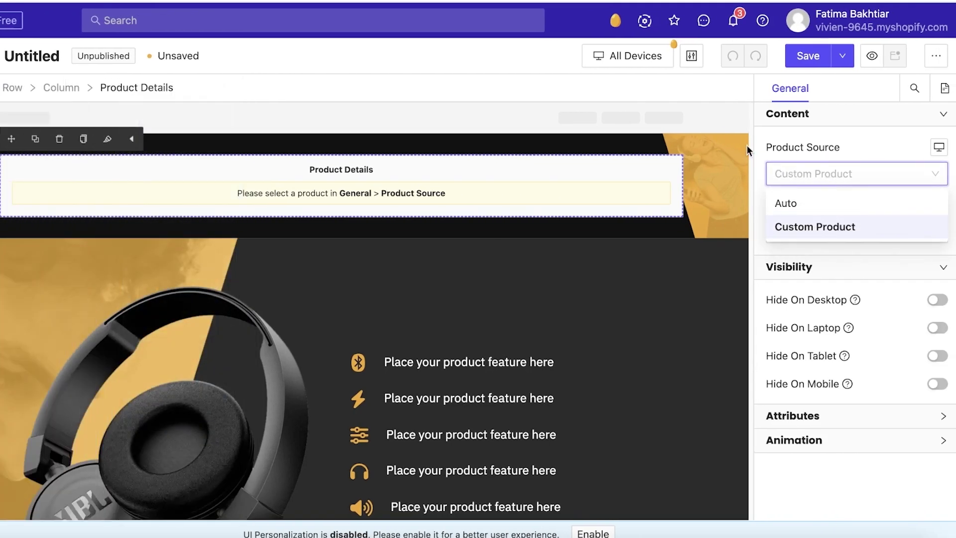
{"action": "left_click", "coordinate": [372, 189]}
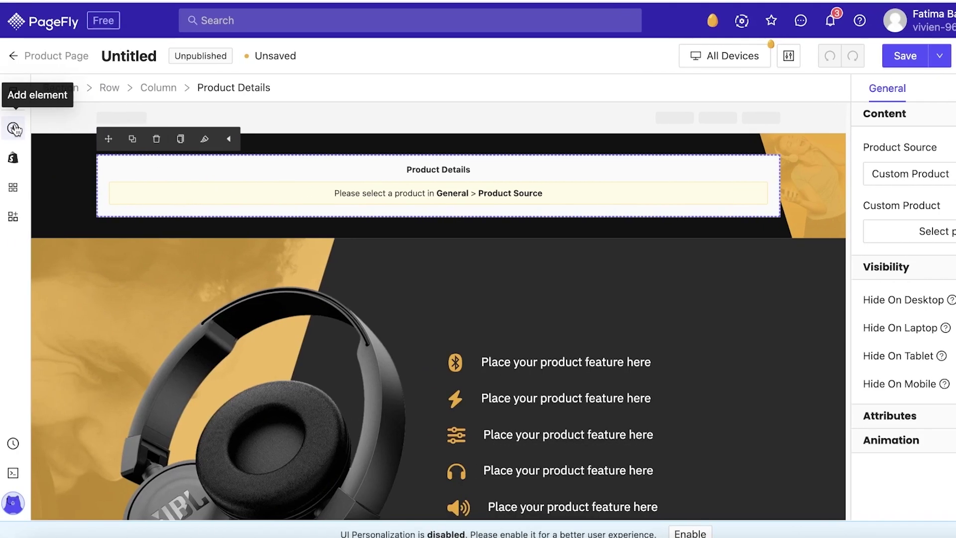
Browse the Shopify product elements in the library, then close it and select Product Details.
{"action": "left_click", "coordinate": [14, 129]}
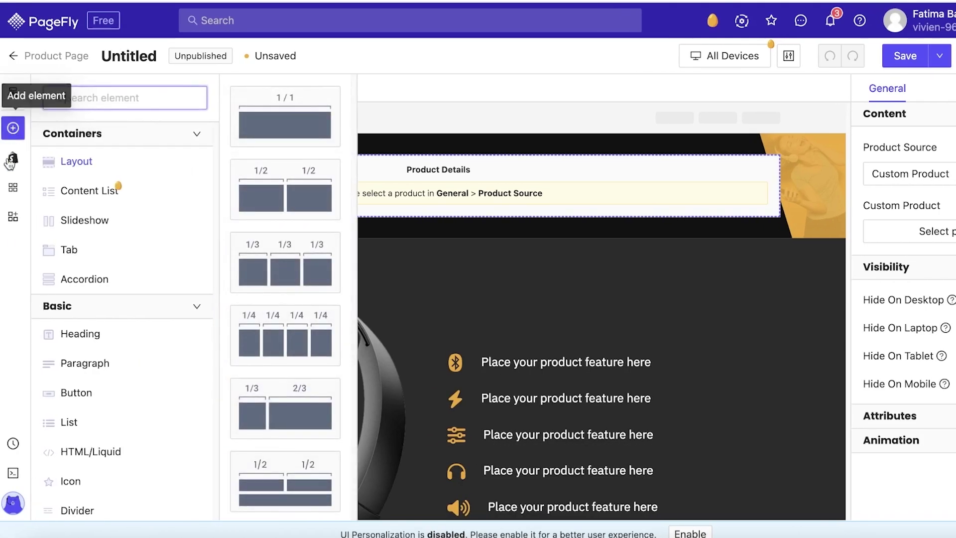
{"action": "left_click", "coordinate": [13, 160]}
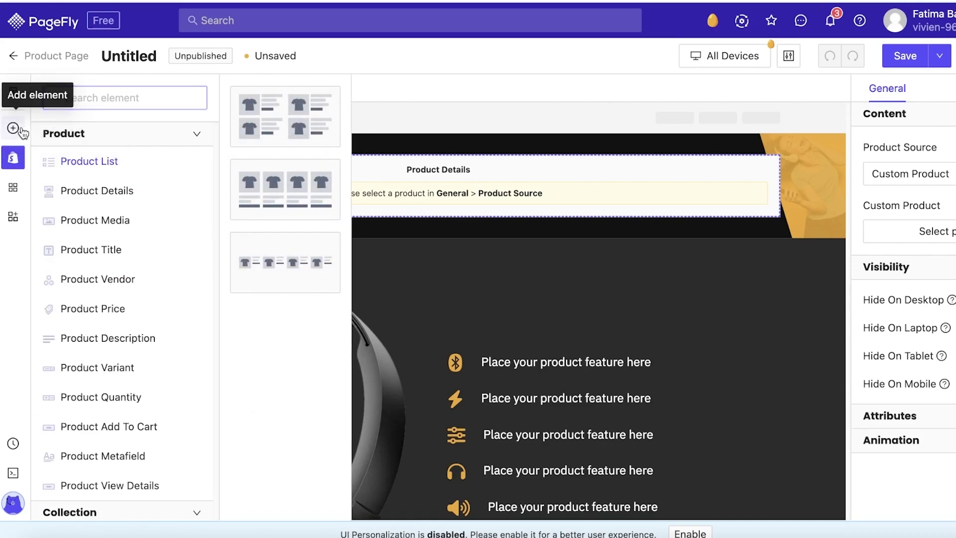
{"action": "left_click", "coordinate": [22, 131]}
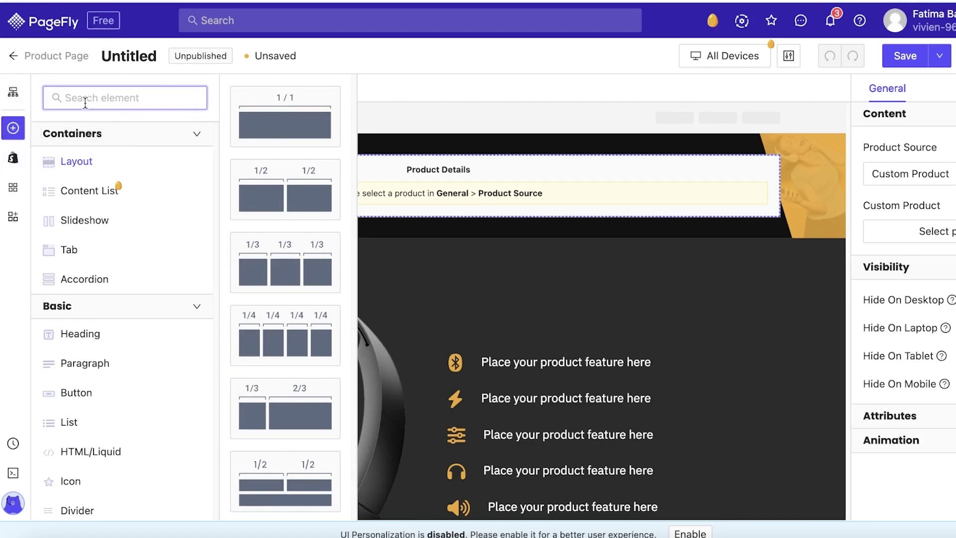
{"action": "left_click", "coordinate": [531, 194]}
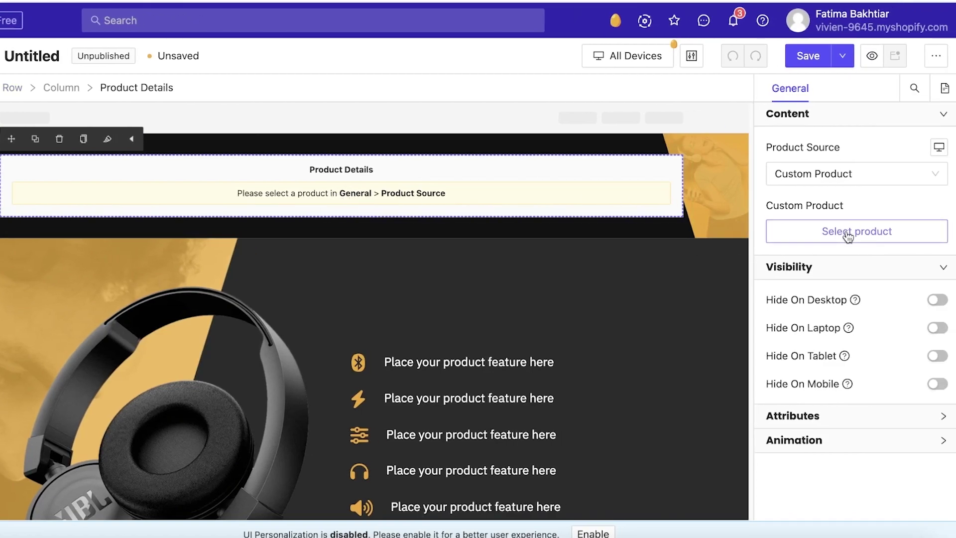
Link the Product Details block to the Led Light Bulb product, keeping Custom Product as source.
{"action": "left_click", "coordinate": [812, 175]}
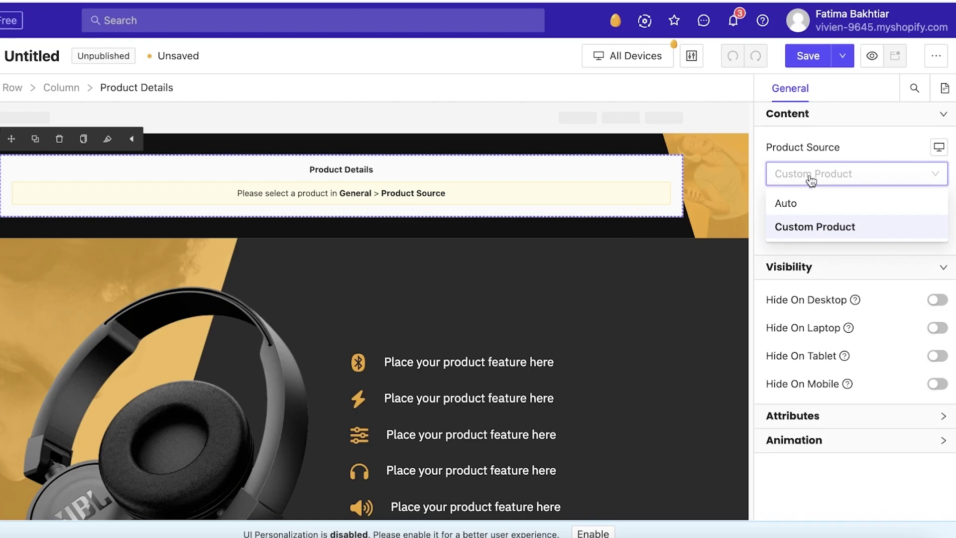
{"action": "left_click", "coordinate": [816, 226]}
{"action": "left_click", "coordinate": [841, 231]}
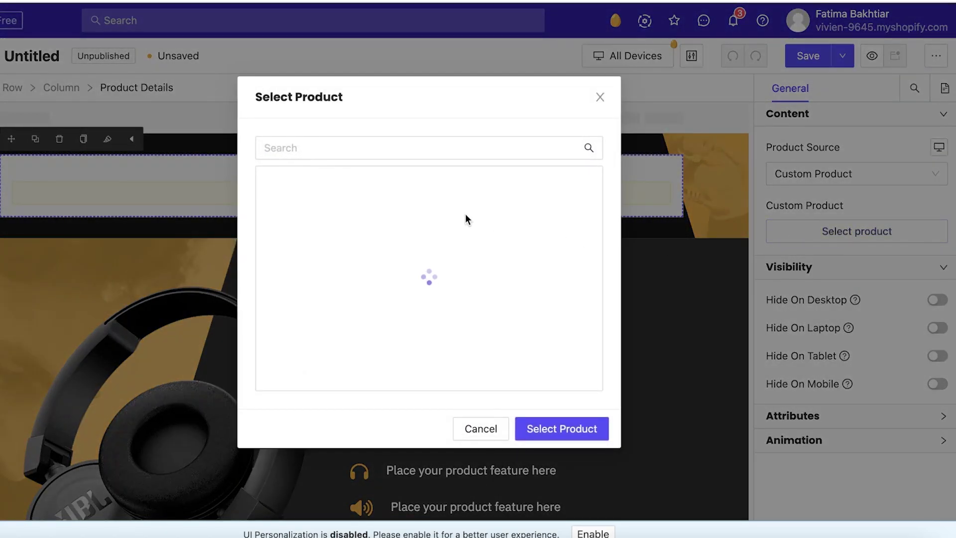
{"action": "left_click", "coordinate": [449, 204]}
{"action": "left_click", "coordinate": [562, 431]}
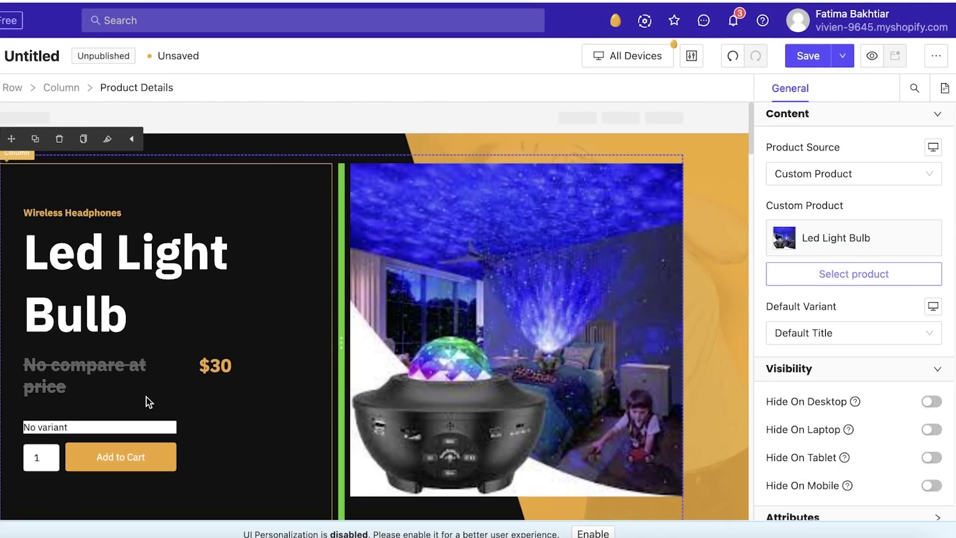
Inspect the block's No variant, title and No compare at price elements.
{"action": "left_click", "coordinate": [54, 426]}
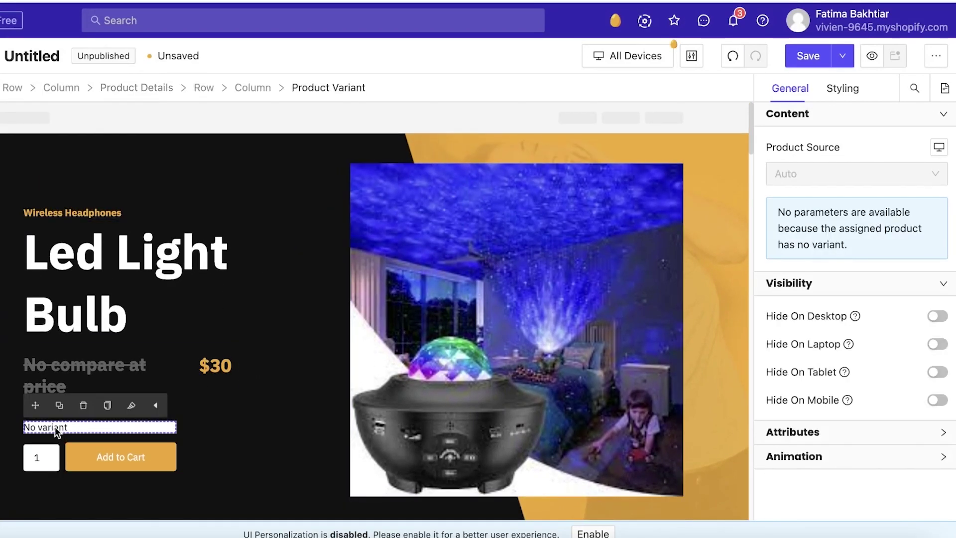
{"action": "left_click", "coordinate": [181, 321]}
{"action": "left_click", "coordinate": [88, 429]}
{"action": "left_click", "coordinate": [82, 357]}
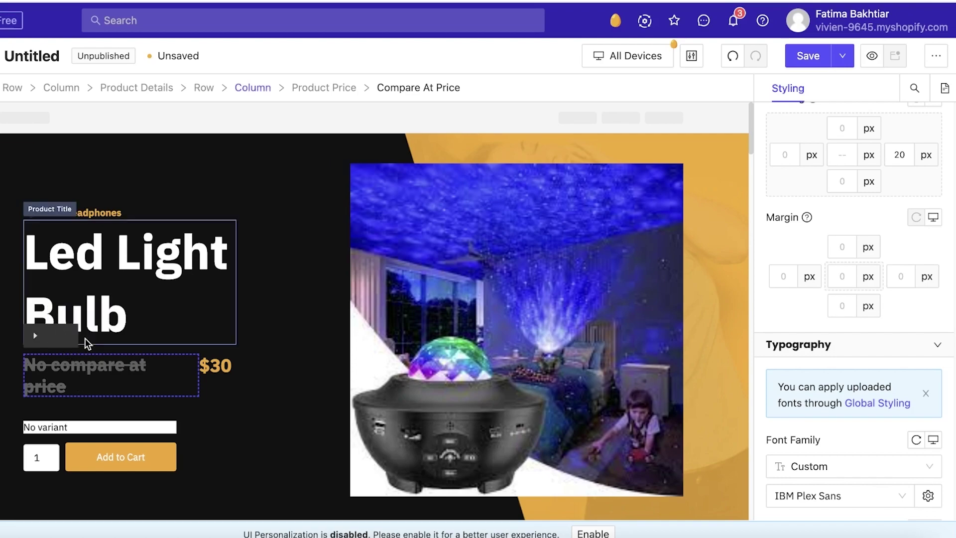
{"action": "left_click", "coordinate": [83, 336]}
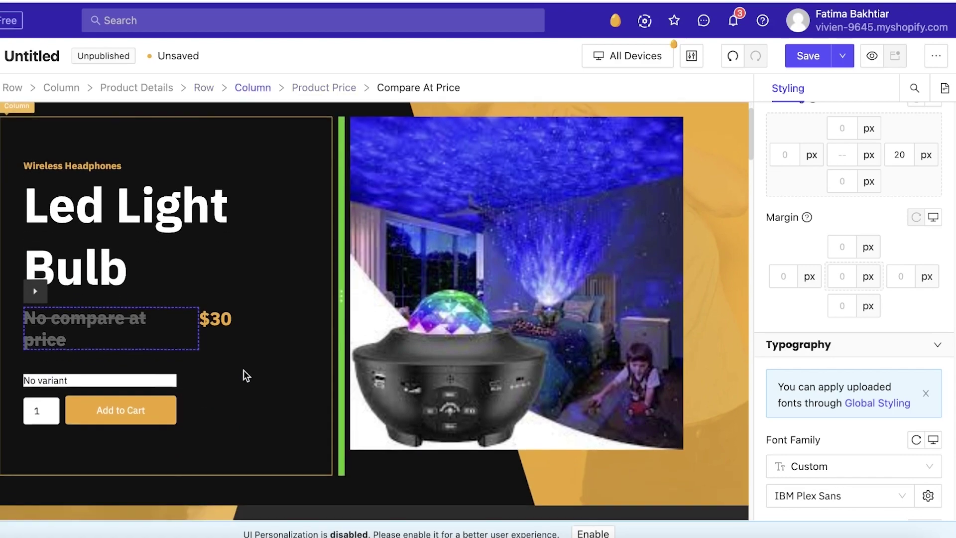
{"action": "scroll", "coordinate": [559, 319], "scroll_direction": "down", "scroll_amount": 6}
{"action": "scroll", "coordinate": [500, 297], "scroll_direction": "up", "scroll_amount": 6}
Replace the Wireless Headphones label with 'Nightlight Projector'.
{"action": "double_click", "coordinate": [67, 214]}
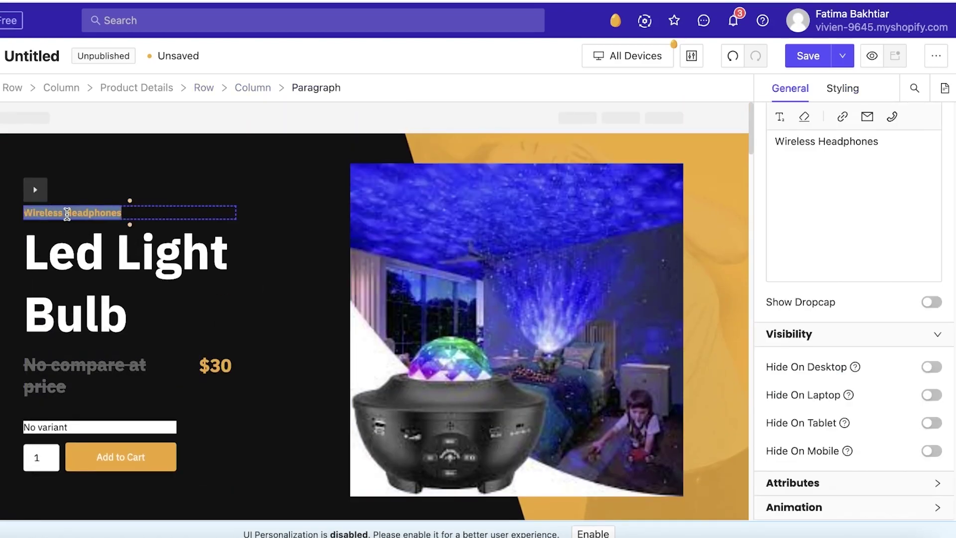
{"action": "type", "text": "Nightlight Projecti"}
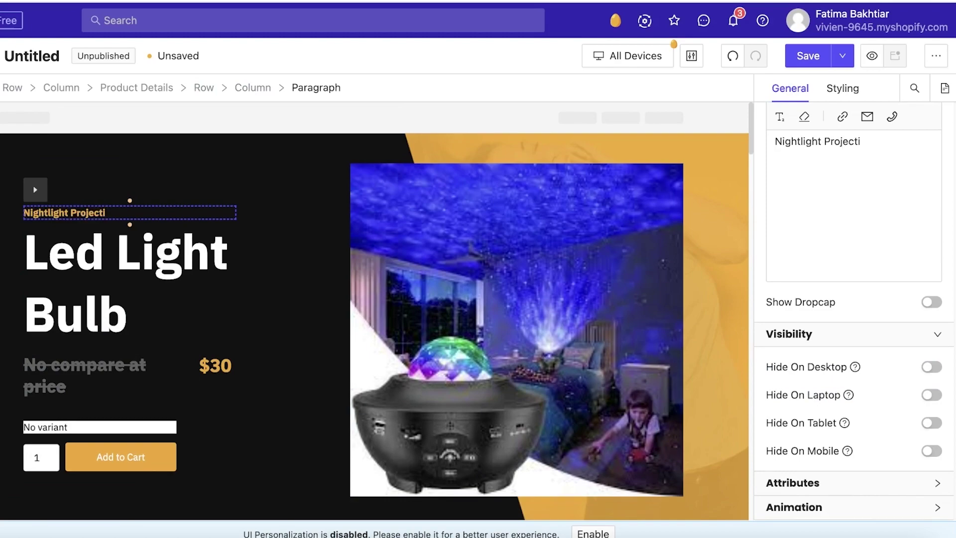
{"action": "scroll", "coordinate": [373, 309], "scroll_direction": "down", "scroll_amount": 2}
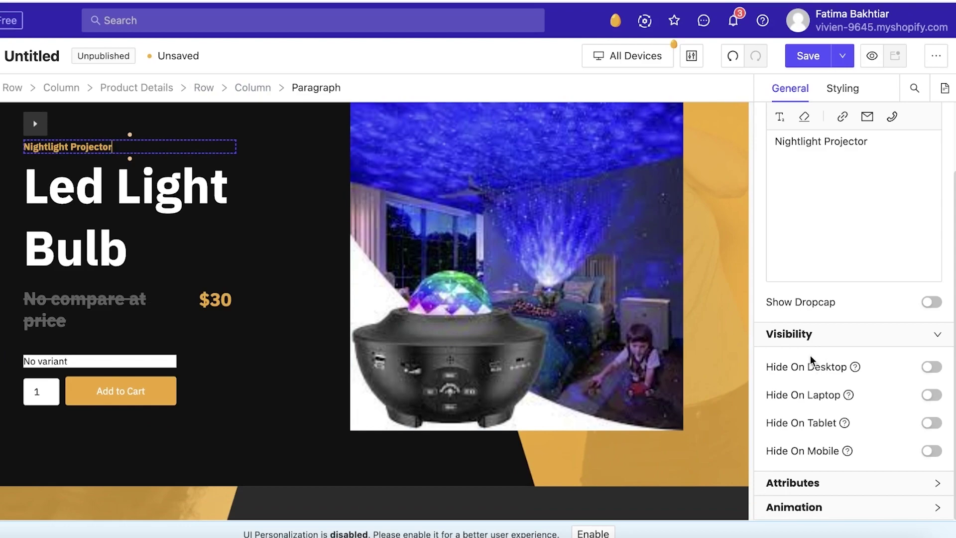
Select the No compare at price text, then its enclosing row.
{"action": "left_click", "coordinate": [181, 298]}
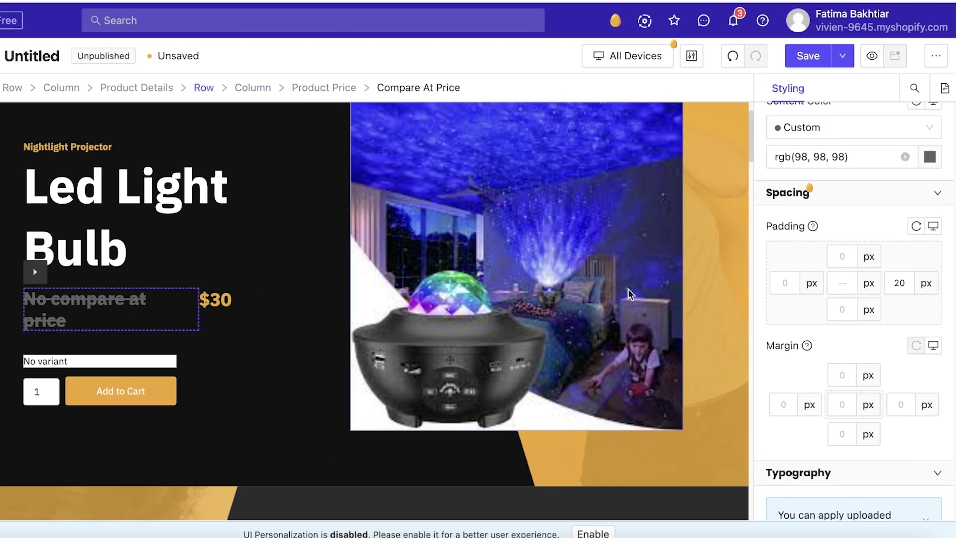
{"action": "left_click", "coordinate": [683, 249]}
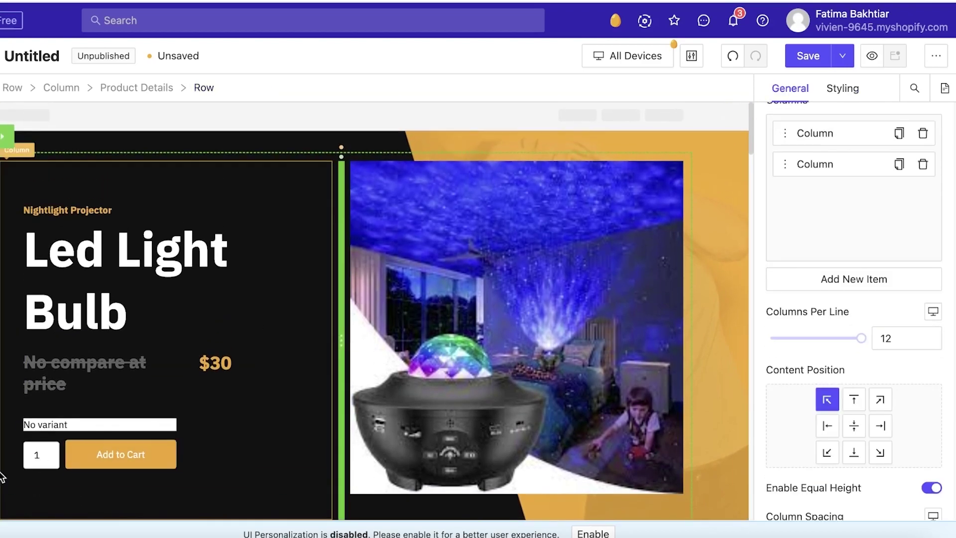
{"action": "scroll", "coordinate": [330, 393], "scroll_direction": "down", "scroll_amount": 4}
{"action": "scroll", "coordinate": [335, 390], "scroll_direction": "up", "scroll_amount": 1}
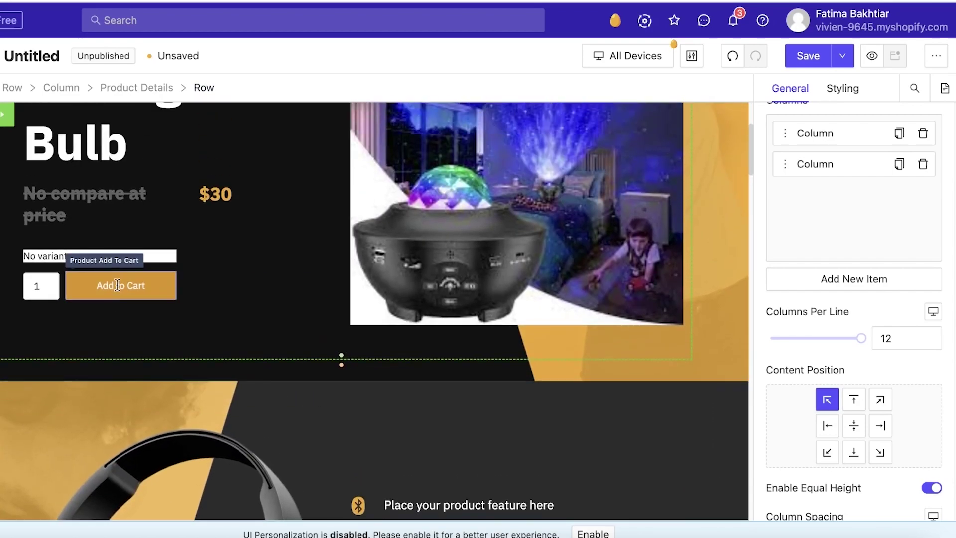
Select the outer product section's Row after checking the No variant field and header placeholder.
{"action": "left_click", "coordinate": [136, 253]}
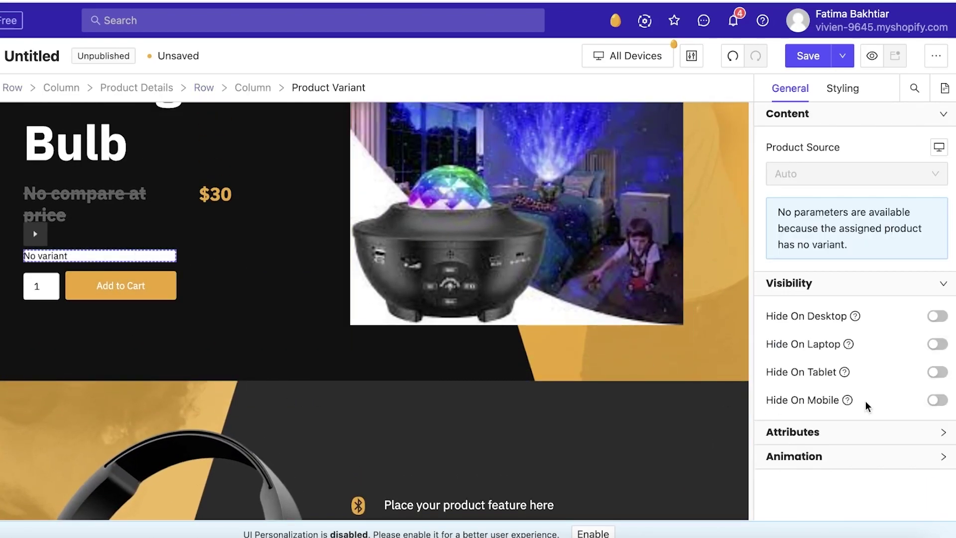
{"action": "scroll", "coordinate": [698, 359], "scroll_direction": "up", "scroll_amount": 5}
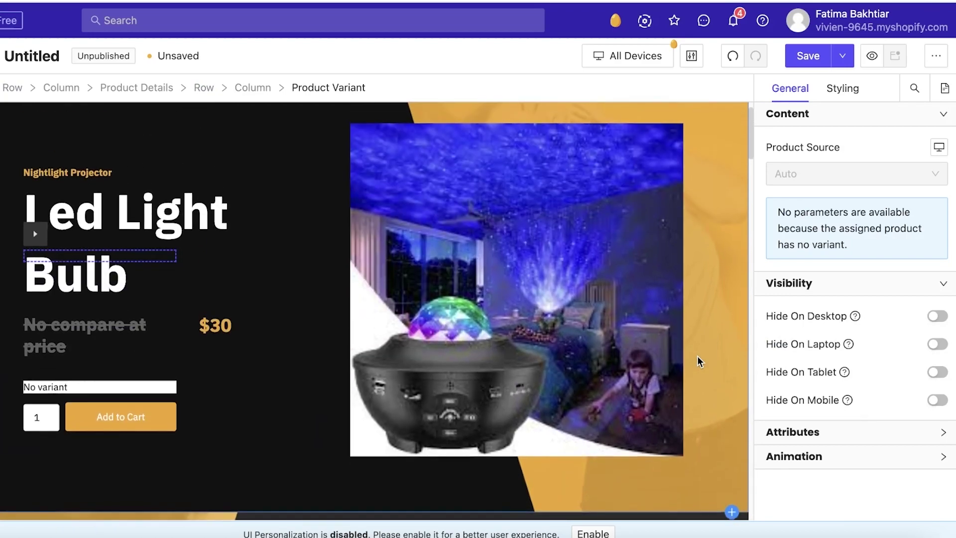
{"action": "scroll", "coordinate": [682, 323], "scroll_direction": "up", "scroll_amount": 1}
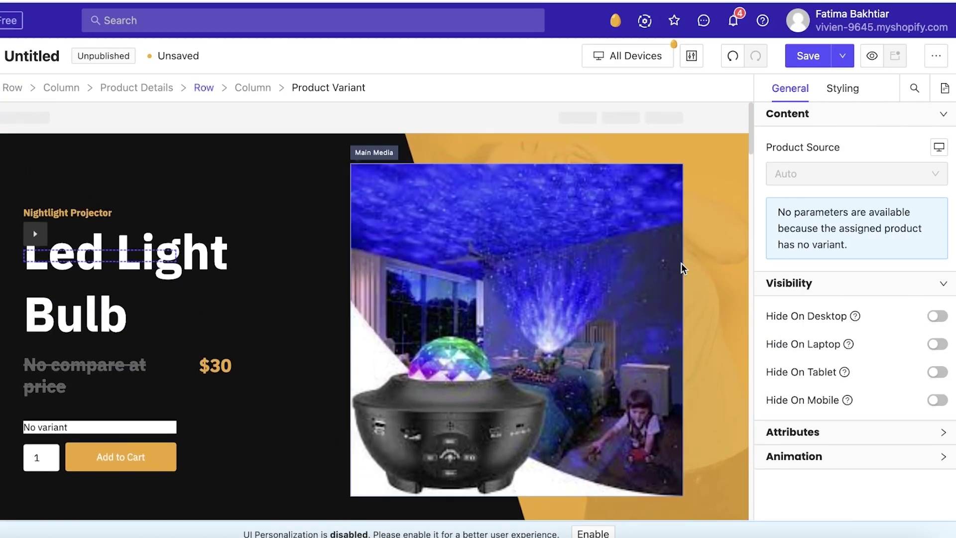
{"action": "left_click", "coordinate": [692, 128]}
{"action": "left_click", "coordinate": [710, 230]}
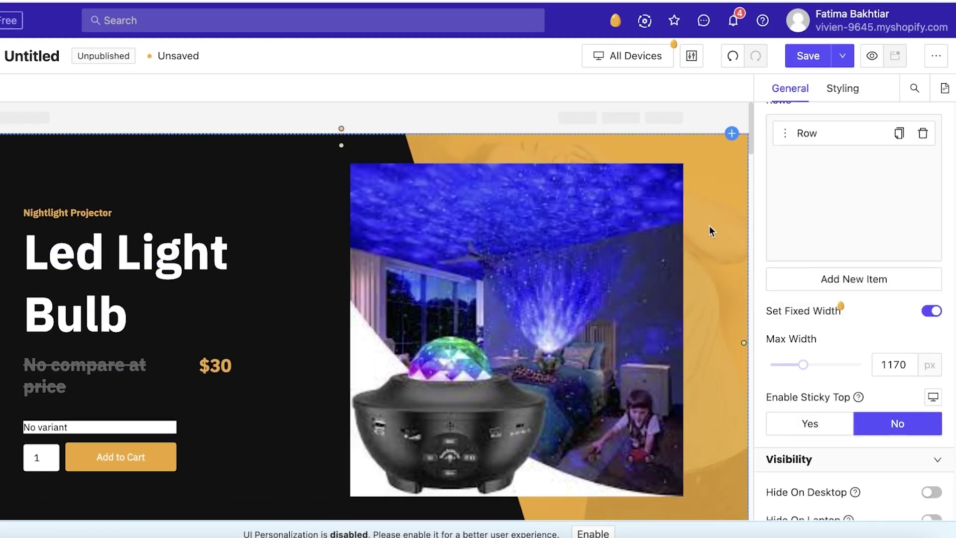
{"action": "scroll", "coordinate": [709, 229], "scroll_direction": "down", "scroll_amount": 2}
{"action": "scroll", "coordinate": [701, 274], "scroll_direction": "up", "scroll_amount": 1}
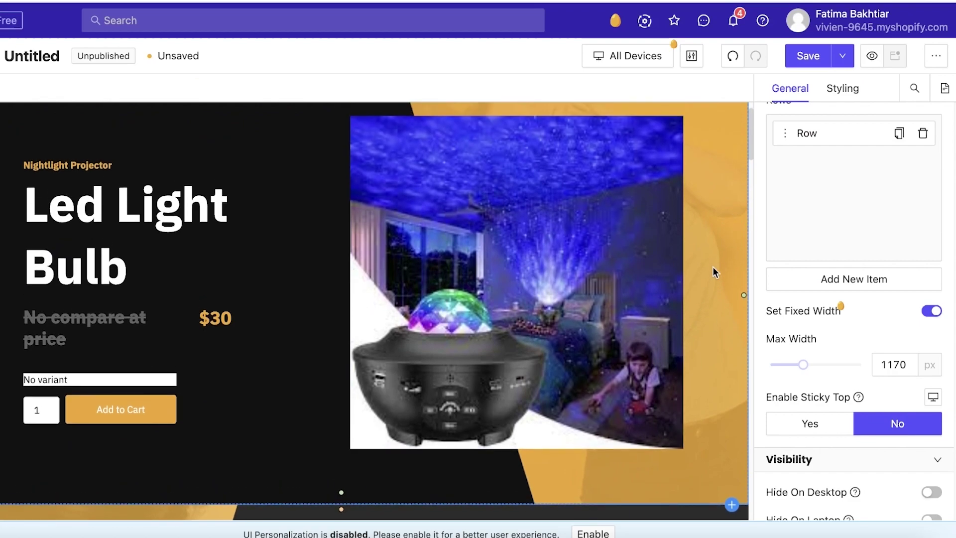
{"action": "scroll", "coordinate": [709, 249], "scroll_direction": "up", "scroll_amount": 1}
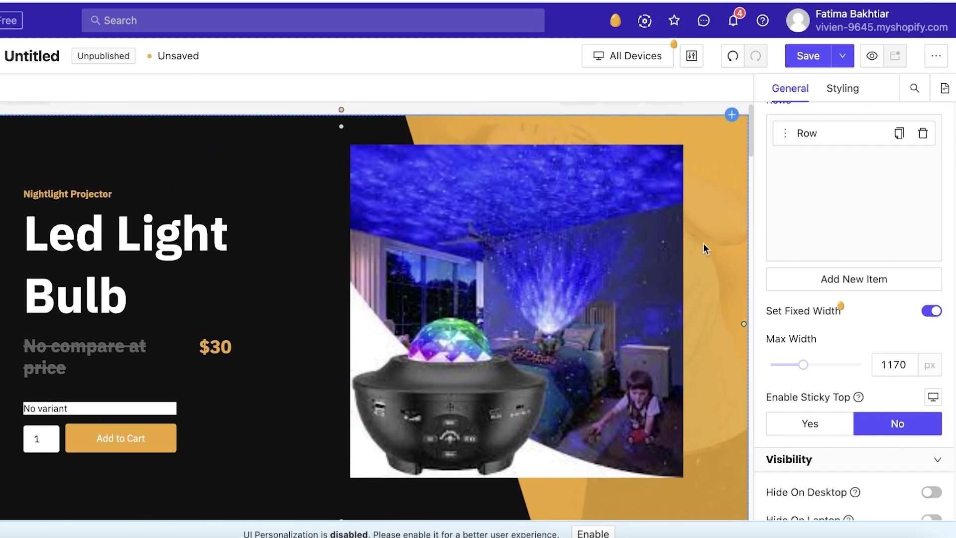
In the section's Styling settings, try the gold then red presets as Content Color.
{"action": "left_click", "coordinate": [831, 91]}
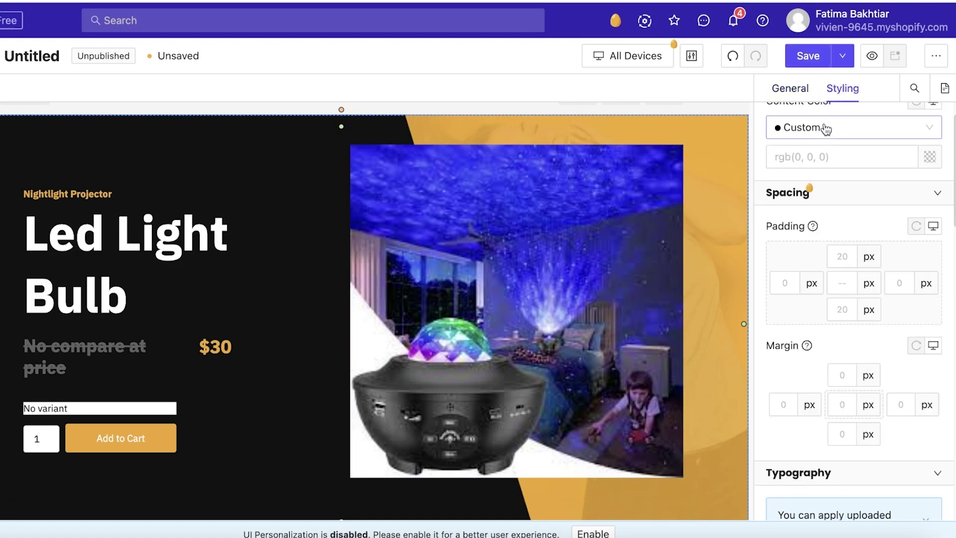
{"action": "scroll", "coordinate": [870, 173], "scroll_direction": "up", "scroll_amount": 1}
{"action": "left_click", "coordinate": [818, 181]}
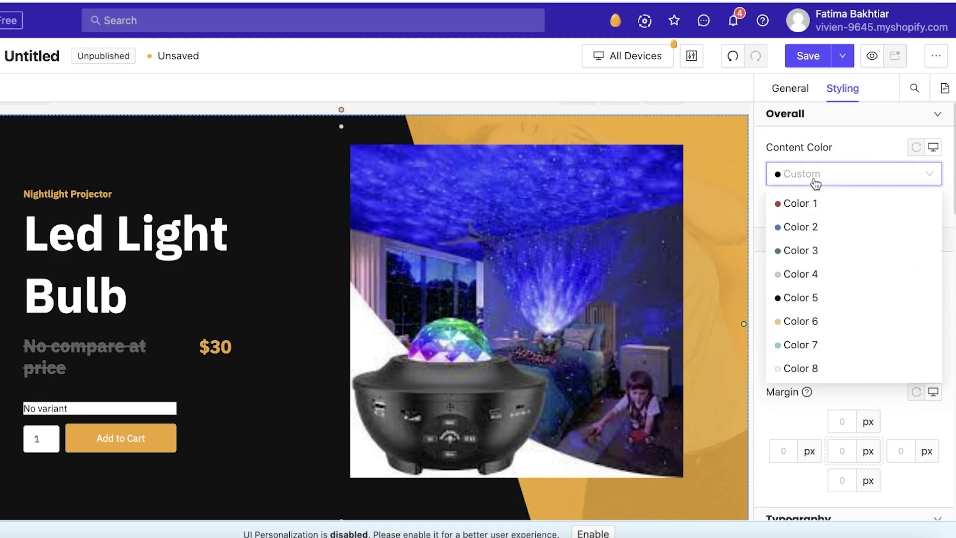
{"action": "left_click", "coordinate": [790, 314]}
{"action": "left_click", "coordinate": [790, 180]}
{"action": "left_click", "coordinate": [780, 202]}
{"action": "left_click", "coordinate": [896, 186]}
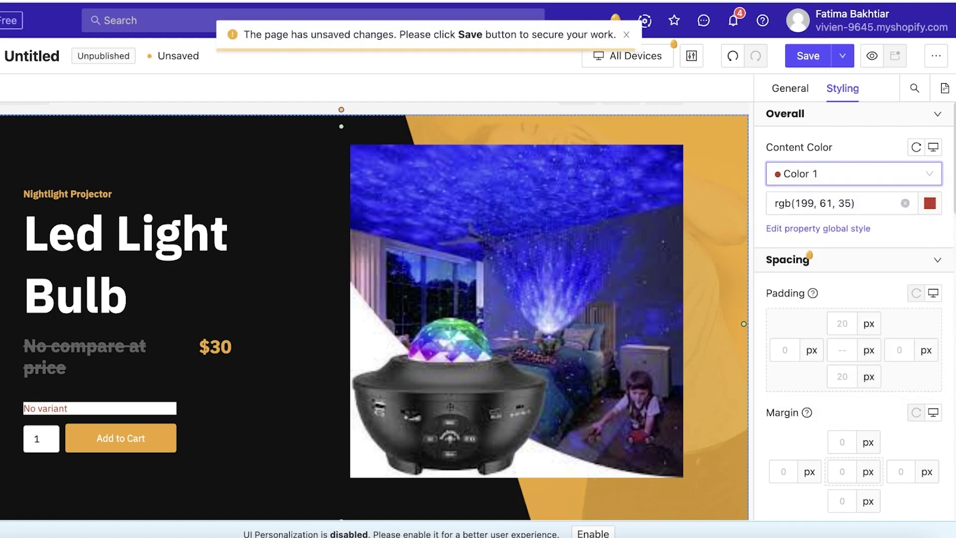
Set Content Color to a custom deep purple, rgb(80, 26, 122).
{"action": "left_click", "coordinate": [928, 204]}
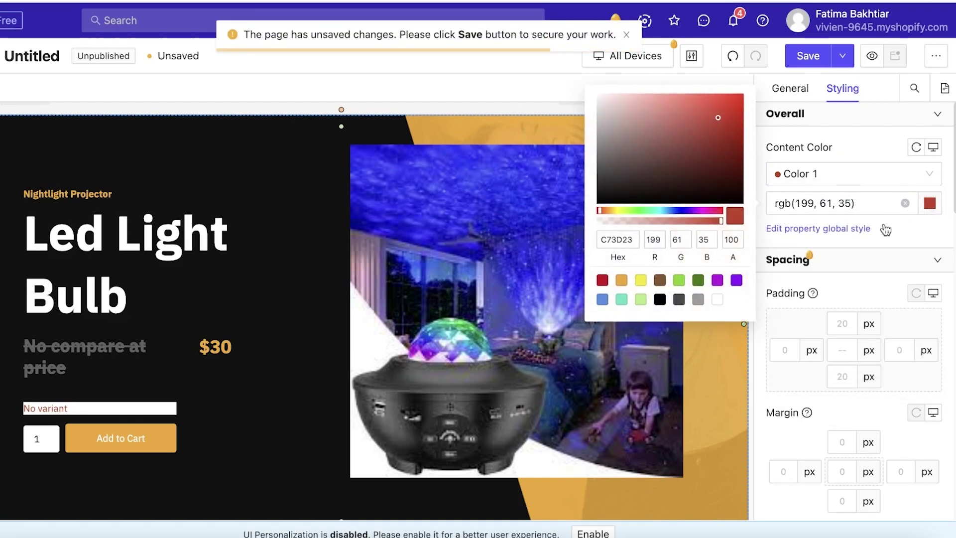
{"action": "left_click", "coordinate": [735, 281]}
{"action": "left_click_drag", "start_coordinate": [686, 190], "coordinate": [716, 153]}
{"action": "left_click", "coordinate": [884, 252]}
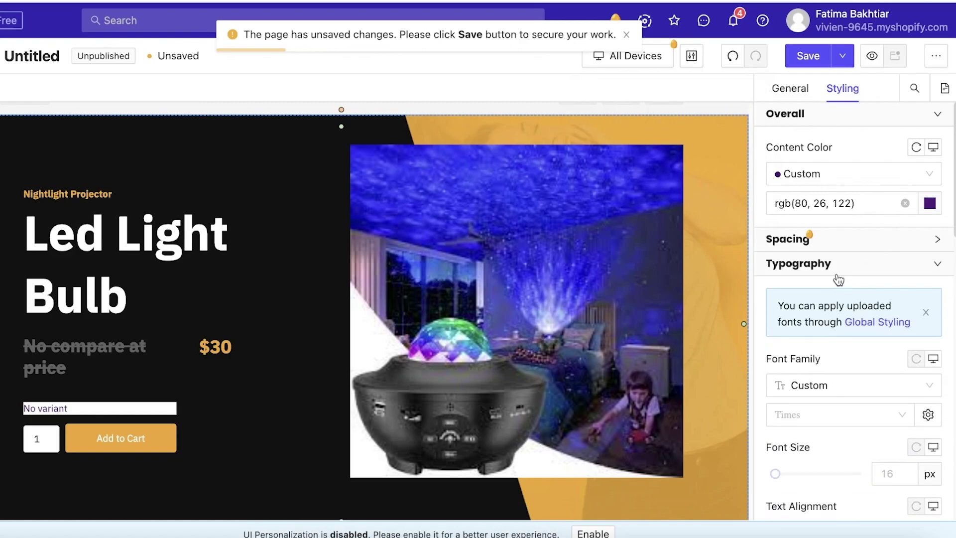
{"action": "left_click", "coordinate": [836, 278]}
{"action": "left_click", "coordinate": [838, 278]}
{"action": "scroll", "coordinate": [806, 299], "scroll_direction": "down", "scroll_amount": 3}
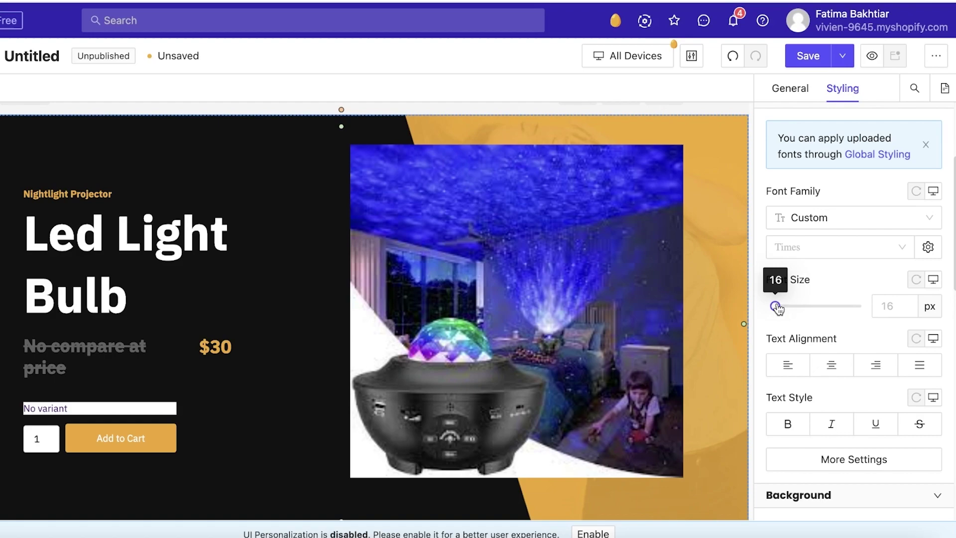
{"action": "scroll", "coordinate": [787, 305], "scroll_direction": "up", "scroll_amount": 3}
Remove the hero's background image, closing the Image Manager without choosing another.
{"action": "left_click", "coordinate": [802, 258]}
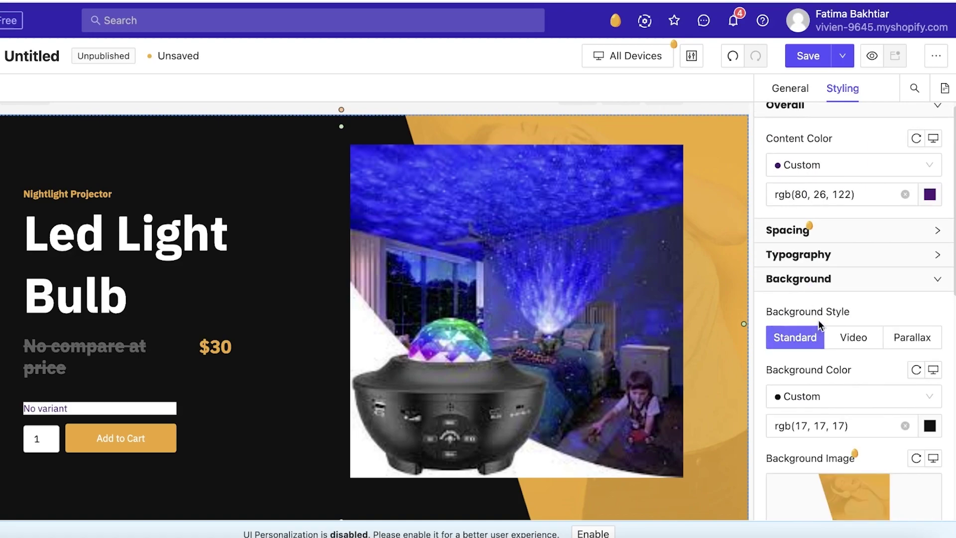
{"action": "scroll", "coordinate": [818, 323], "scroll_direction": "down", "scroll_amount": 3}
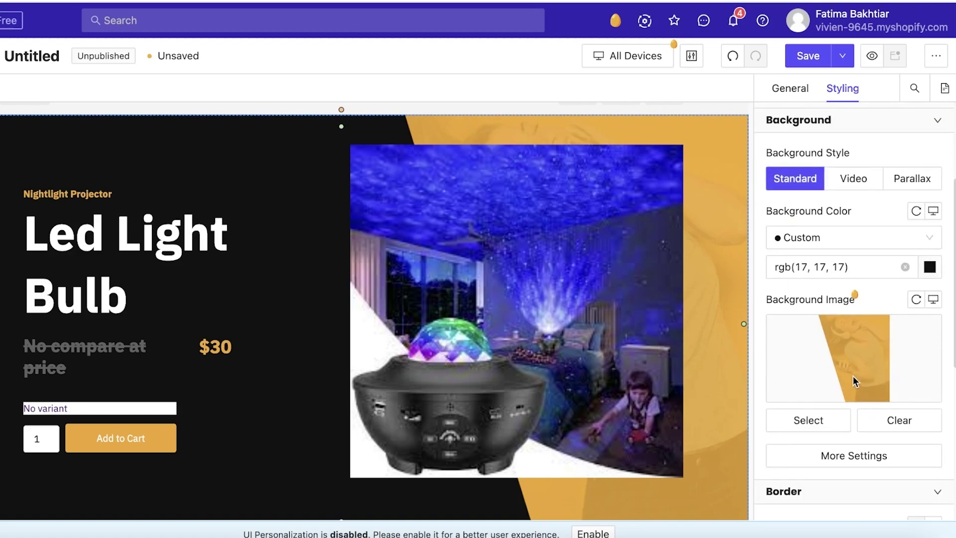
{"action": "left_click", "coordinate": [871, 427]}
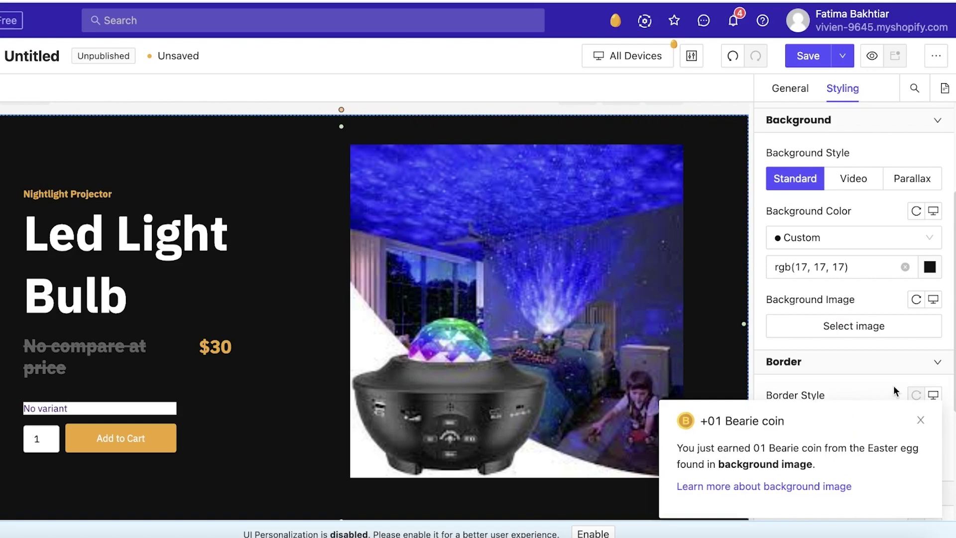
{"action": "left_click", "coordinate": [919, 420]}
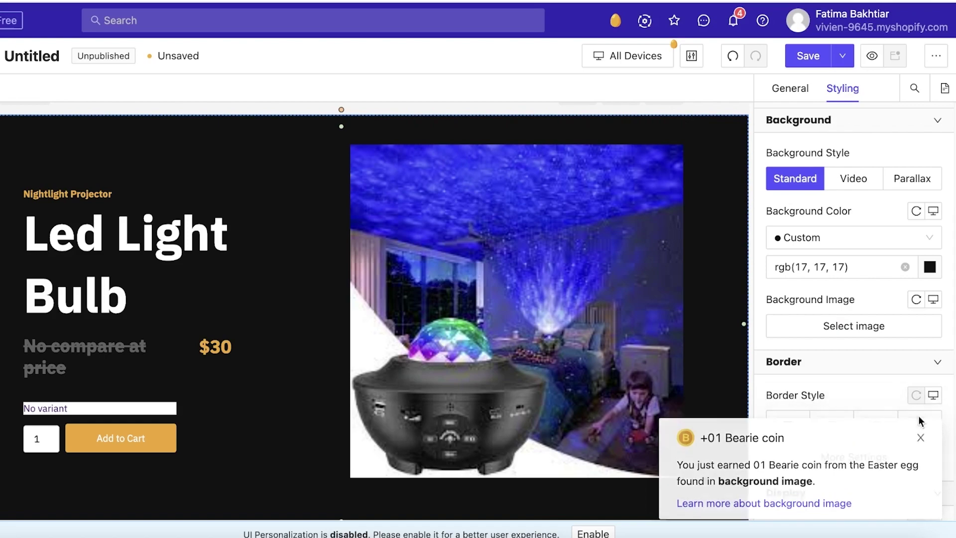
{"action": "left_click", "coordinate": [845, 336]}
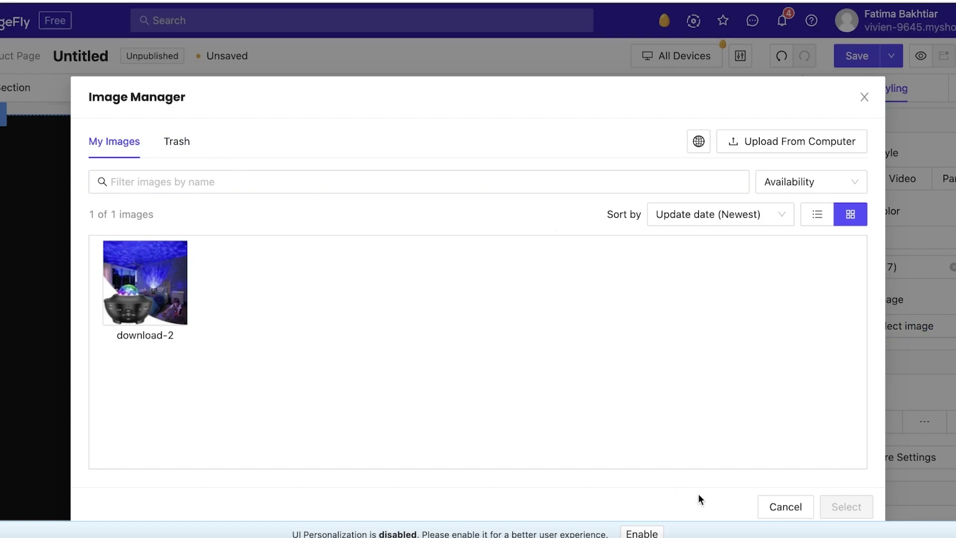
{"action": "left_click", "coordinate": [779, 507]}
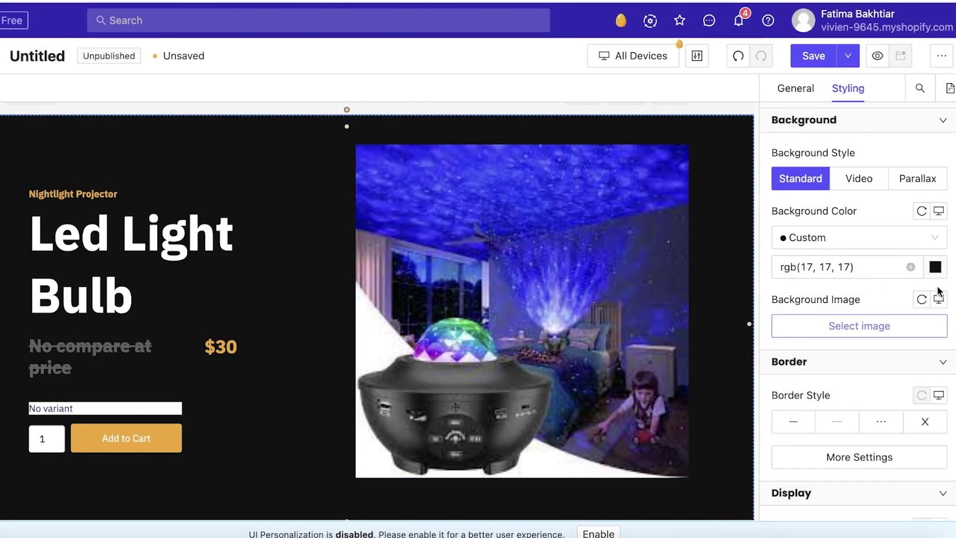
Set the hero's background colour to dark purple, rgb(50, 14, 85).
{"action": "left_click", "coordinate": [935, 267]}
{"action": "left_click", "coordinate": [741, 344]}
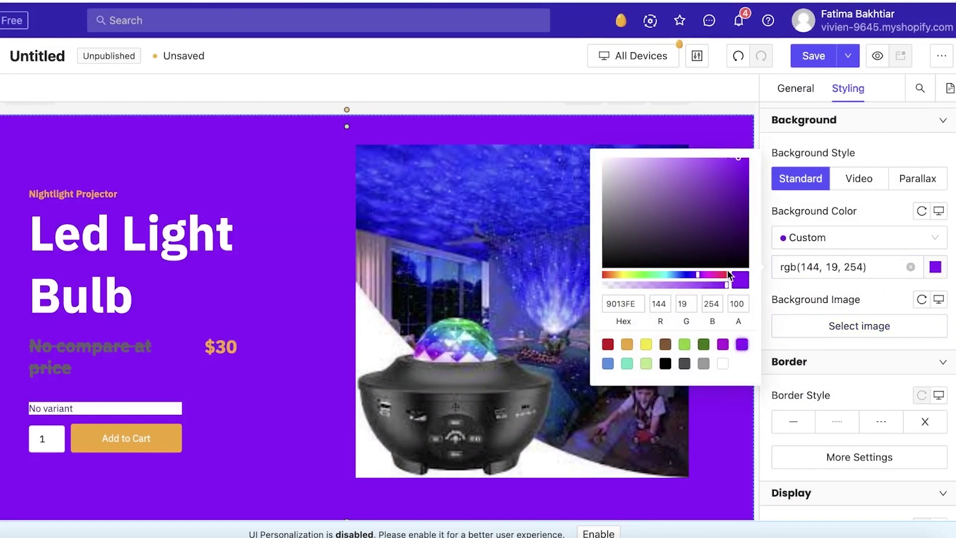
{"action": "left_click", "coordinate": [722, 253]}
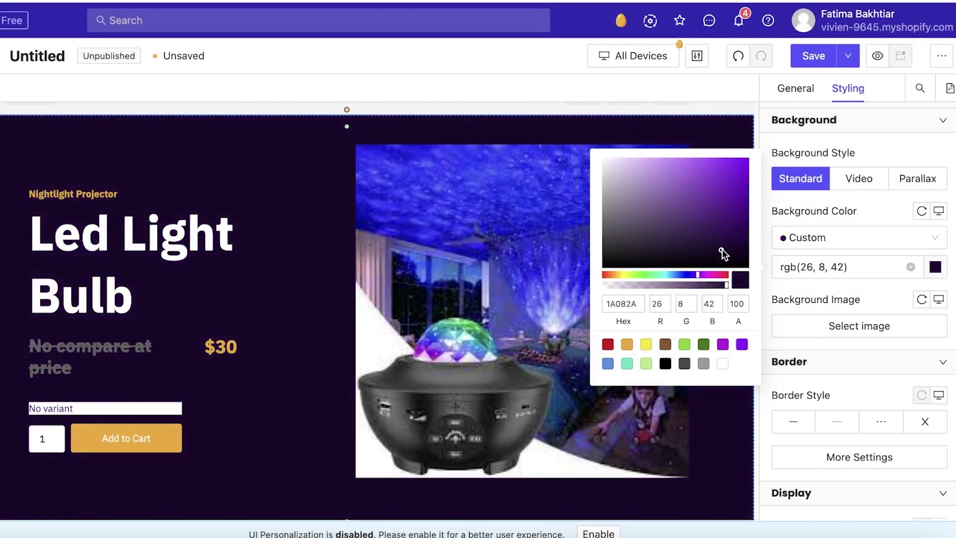
{"action": "left_click", "coordinate": [866, 359]}
{"action": "scroll", "coordinate": [841, 184], "scroll_direction": "up", "scroll_amount": 1}
{"action": "left_click", "coordinate": [828, 147]}
{"action": "scroll", "coordinate": [827, 150], "scroll_direction": "up", "scroll_amount": 3}
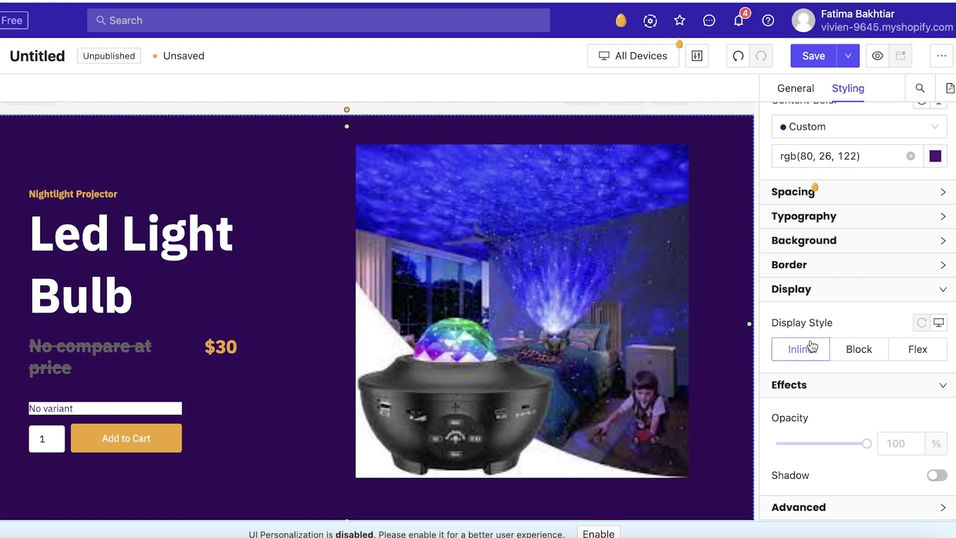
{"action": "left_click", "coordinate": [815, 297]}
{"action": "scroll", "coordinate": [814, 304], "scroll_direction": "up", "scroll_amount": 2}
{"action": "left_click", "coordinate": [814, 336]}
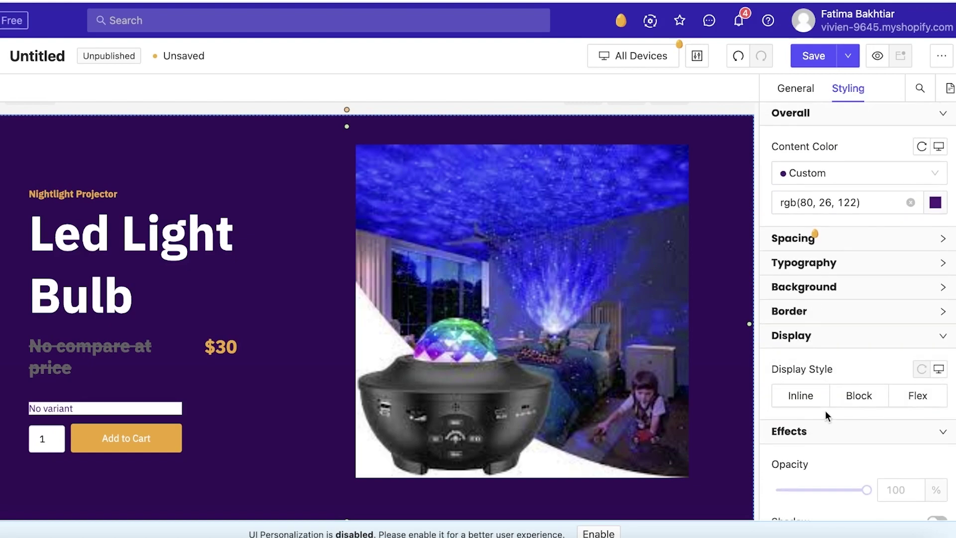
{"action": "scroll", "coordinate": [826, 414], "scroll_direction": "down", "scroll_amount": 1}
{"action": "left_click", "coordinate": [829, 293]}
{"action": "scroll", "coordinate": [801, 418], "scroll_direction": "up", "scroll_amount": 1}
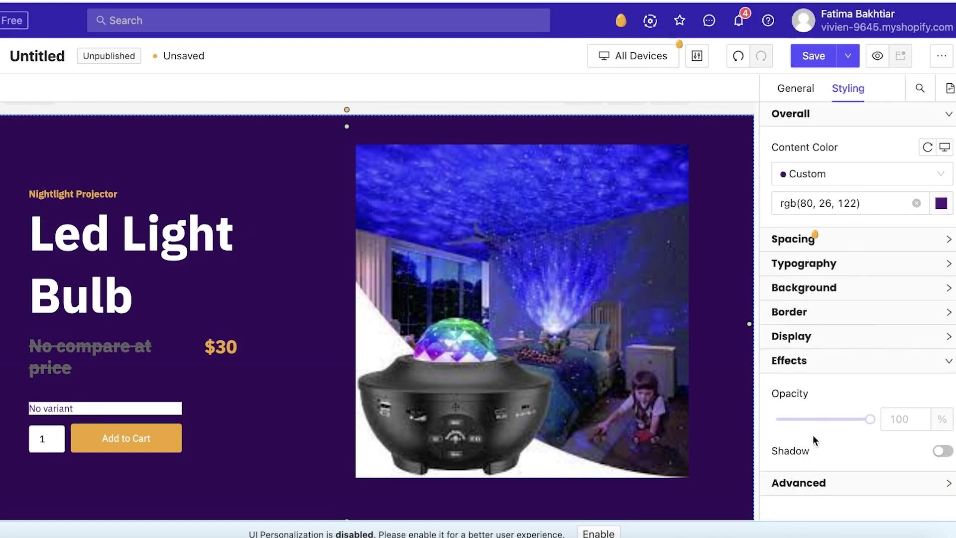
{"action": "left_click", "coordinate": [809, 361]}
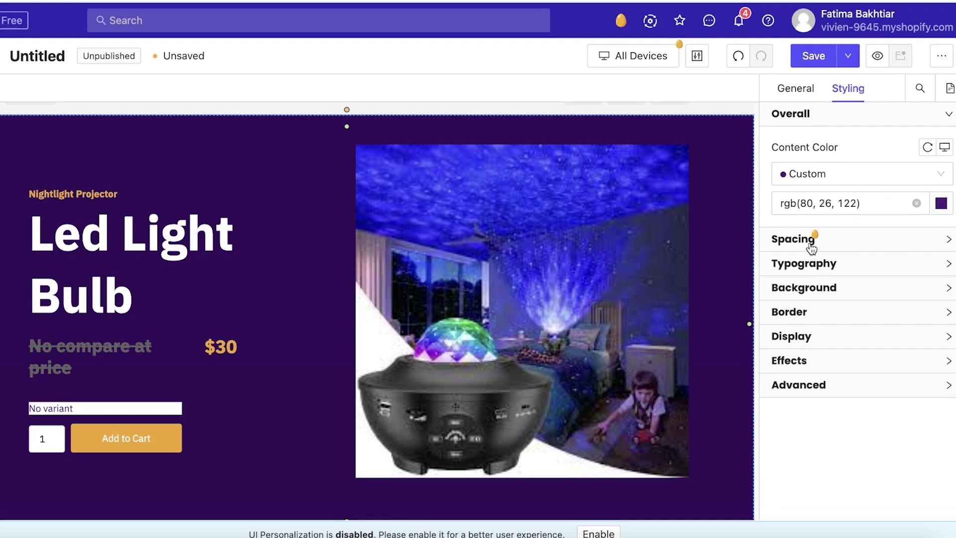
{"action": "left_click", "coordinate": [794, 99]}
{"action": "left_click", "coordinate": [833, 96]}
{"action": "left_click", "coordinate": [821, 259]}
{"action": "scroll", "coordinate": [846, 299], "scroll_direction": "down", "scroll_amount": 5}
{"action": "scroll", "coordinate": [826, 244], "scroll_direction": "down", "scroll_amount": 2}
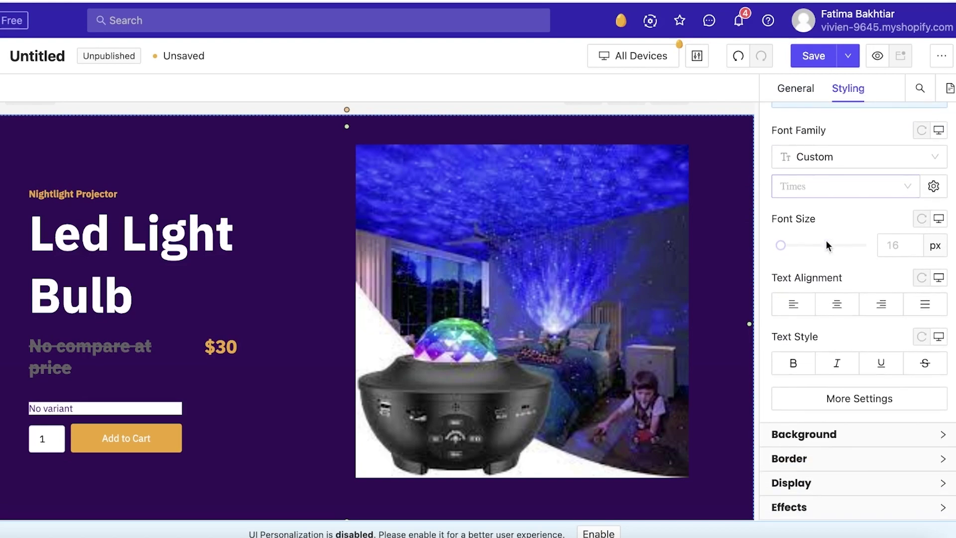
{"action": "left_click", "coordinate": [861, 401]}
{"action": "scroll", "coordinate": [832, 346], "scroll_direction": "down", "scroll_amount": 1}
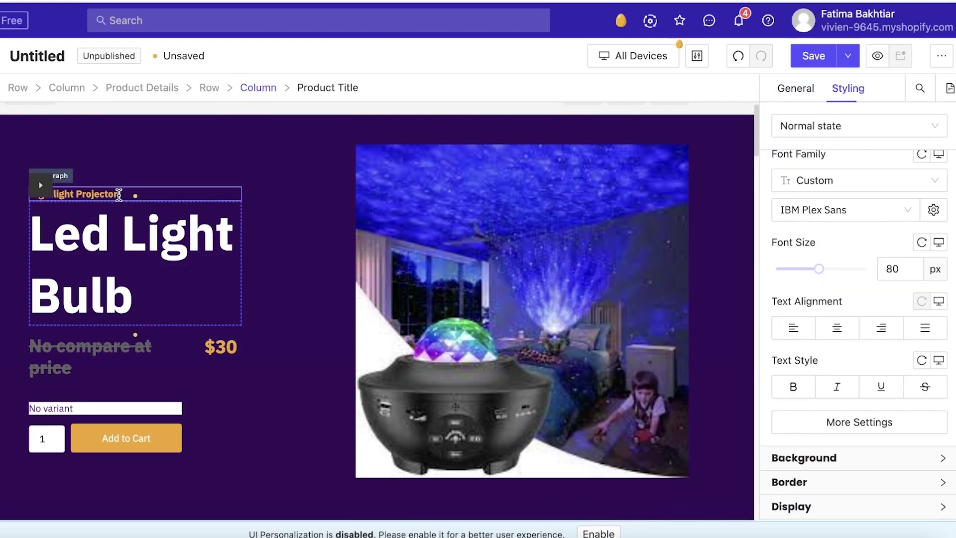
{"action": "left_click", "coordinate": [118, 194]}
{"action": "left_click_drag", "start_coordinate": [105, 194], "coordinate": [50, 194]}
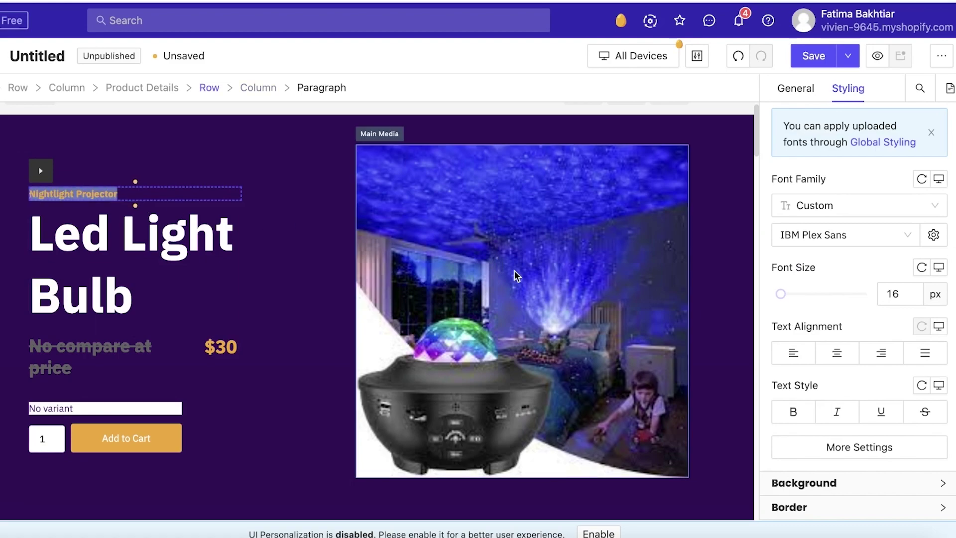
{"action": "right_click", "coordinate": [56, 198]}
{"action": "key", "text": "Escape"}
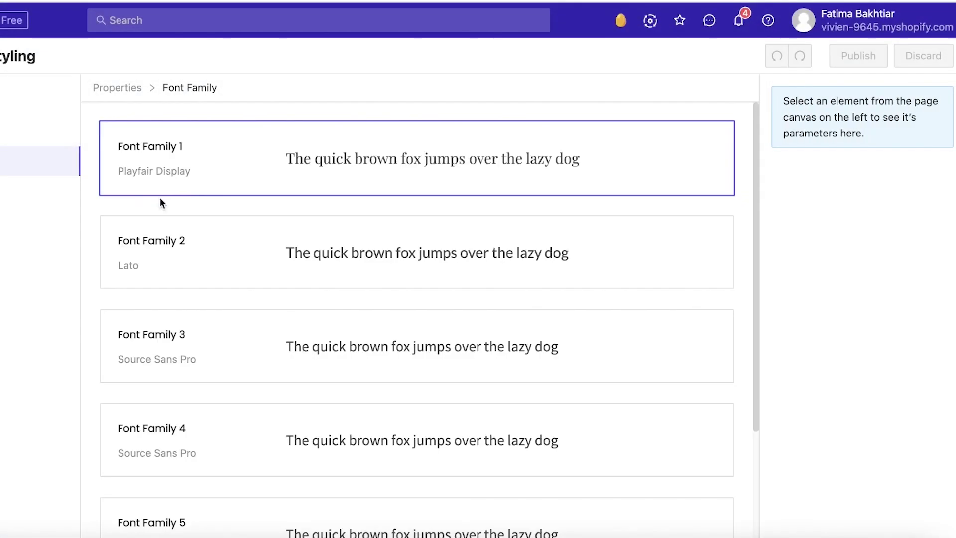
Set global Color 5 to white, rgb(255, 255, 255), and start publishing the global styles.
{"action": "scroll", "coordinate": [121, 432], "scroll_direction": "down", "scroll_amount": 2}
{"action": "scroll", "coordinate": [121, 432], "scroll_direction": "down", "scroll_amount": 1}
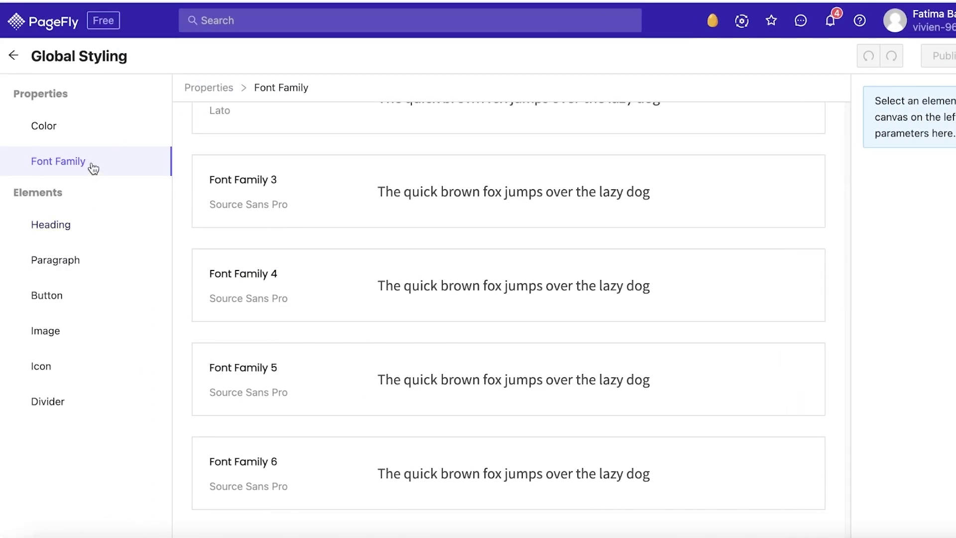
{"action": "left_click", "coordinate": [65, 133]}
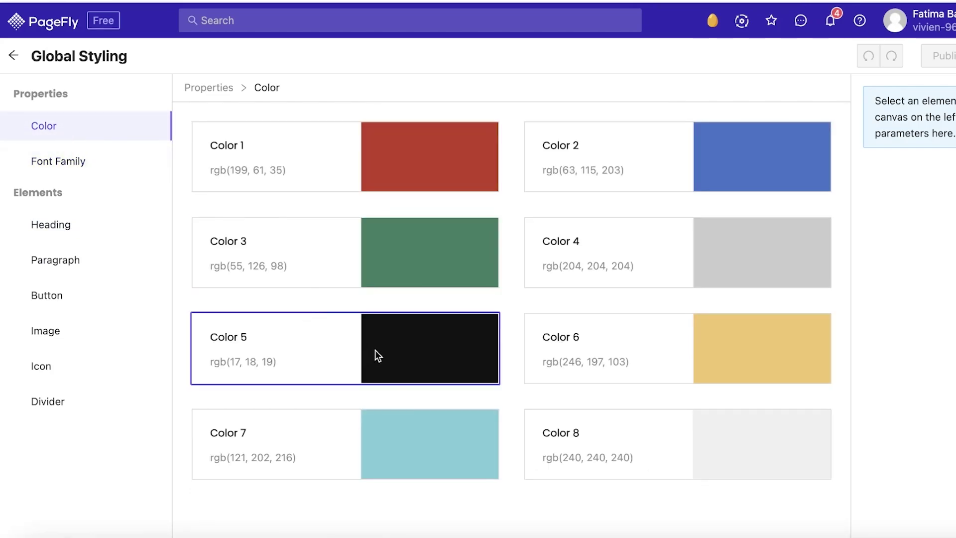
{"action": "left_click", "coordinate": [438, 335]}
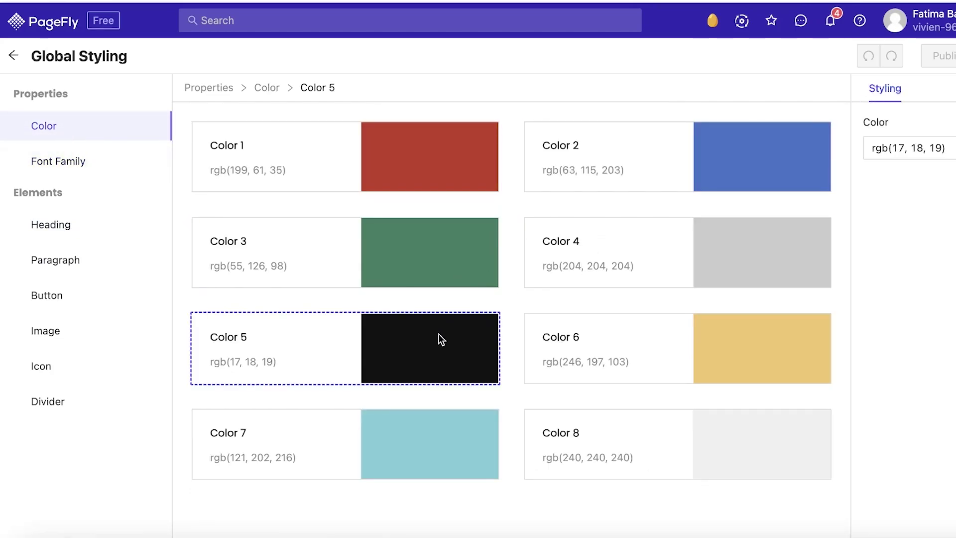
{"action": "left_click", "coordinate": [891, 148]}
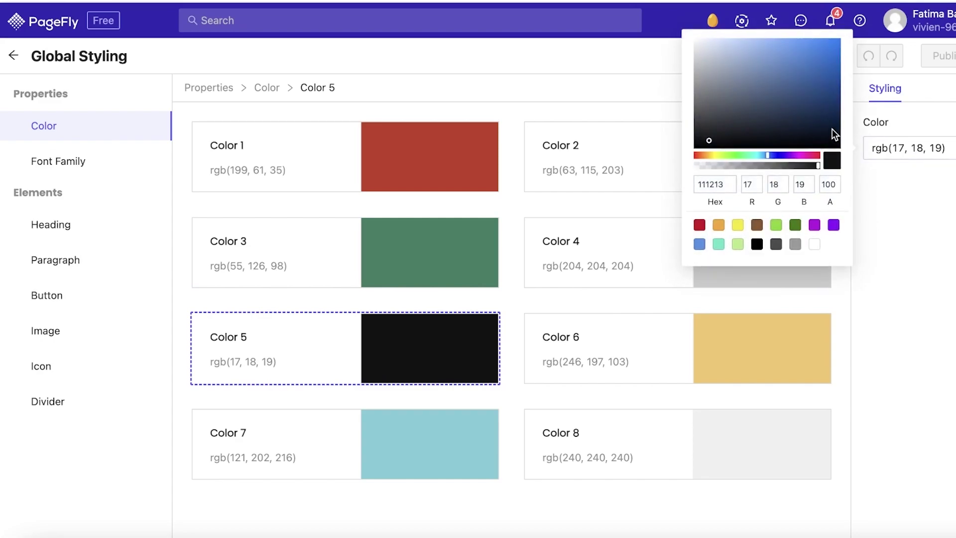
{"action": "left_click_drag", "start_coordinate": [758, 121], "coordinate": [691, 34]}
{"action": "left_click", "coordinate": [461, 329]}
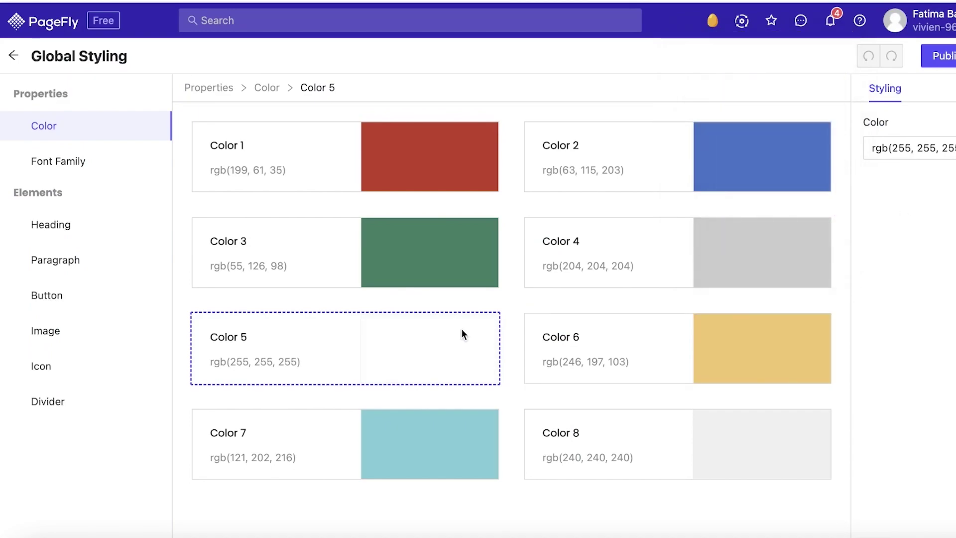
{"action": "left_click", "coordinate": [928, 68]}
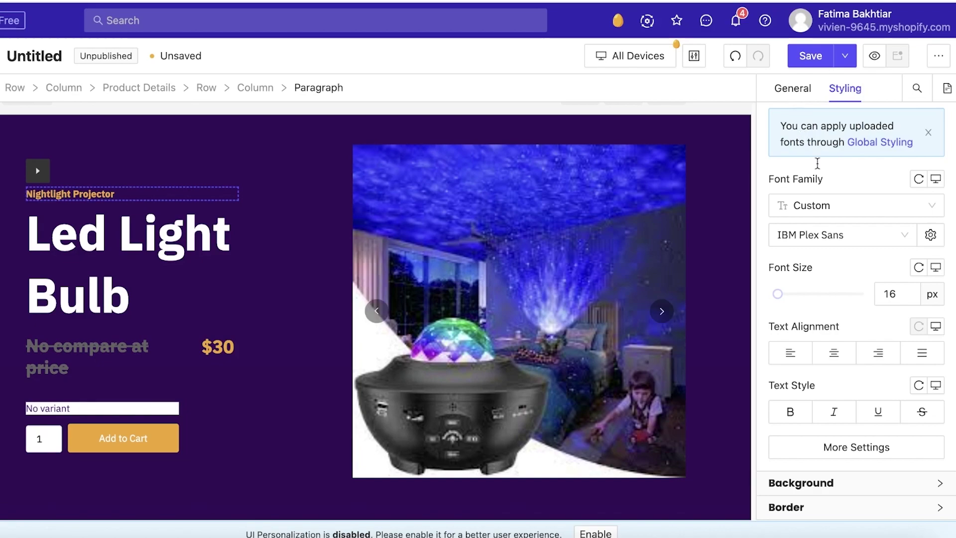
Delete the headphones image and the dark feature-list section.
{"action": "scroll", "coordinate": [522, 156], "scroll_direction": "down", "scroll_amount": 3}
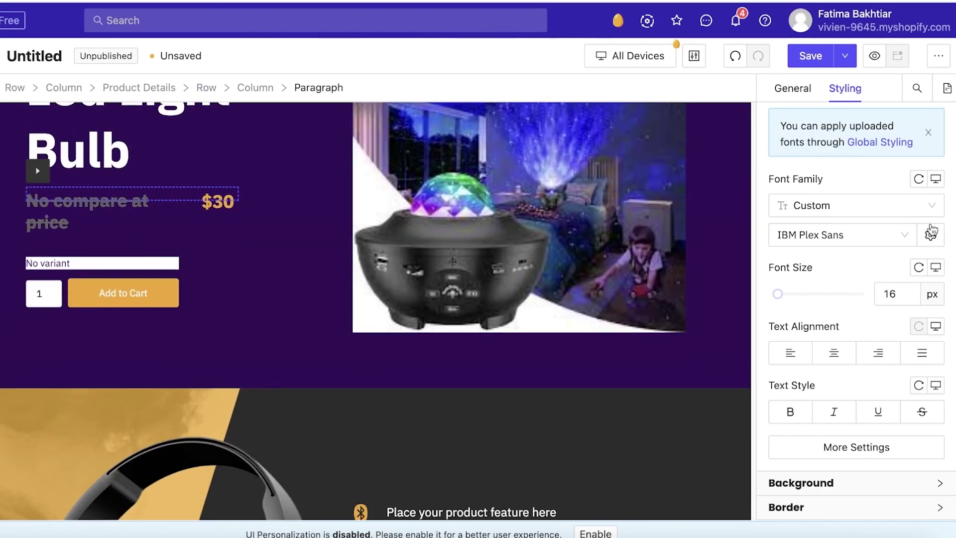
{"action": "scroll", "coordinate": [931, 237], "scroll_direction": "down", "scroll_amount": 1}
{"action": "scroll", "coordinate": [498, 306], "scroll_direction": "down", "scroll_amount": 5}
{"action": "scroll", "coordinate": [598, 309], "scroll_direction": "up", "scroll_amount": 5}
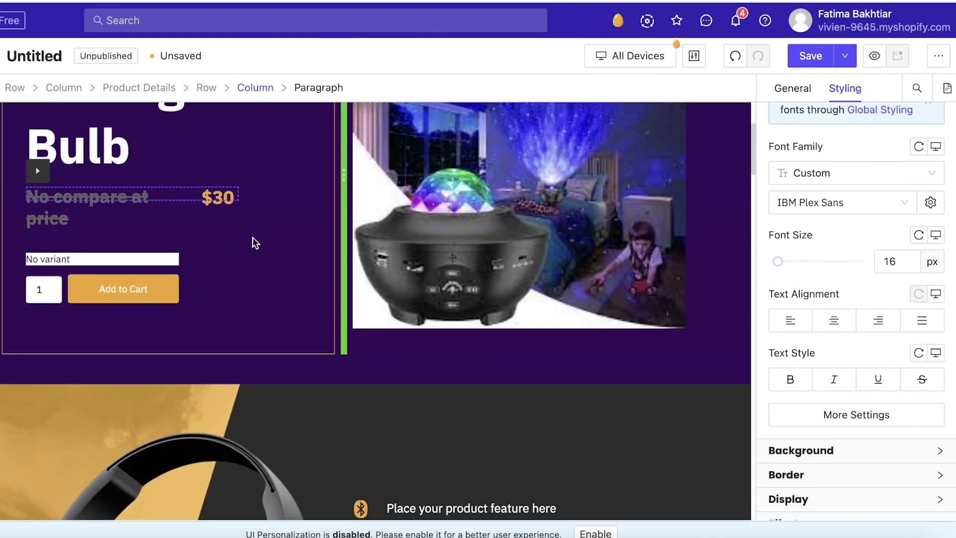
{"action": "scroll", "coordinate": [239, 238], "scroll_direction": "down", "scroll_amount": 6}
{"action": "left_click", "coordinate": [164, 272]}
{"action": "key", "text": "Delete"}
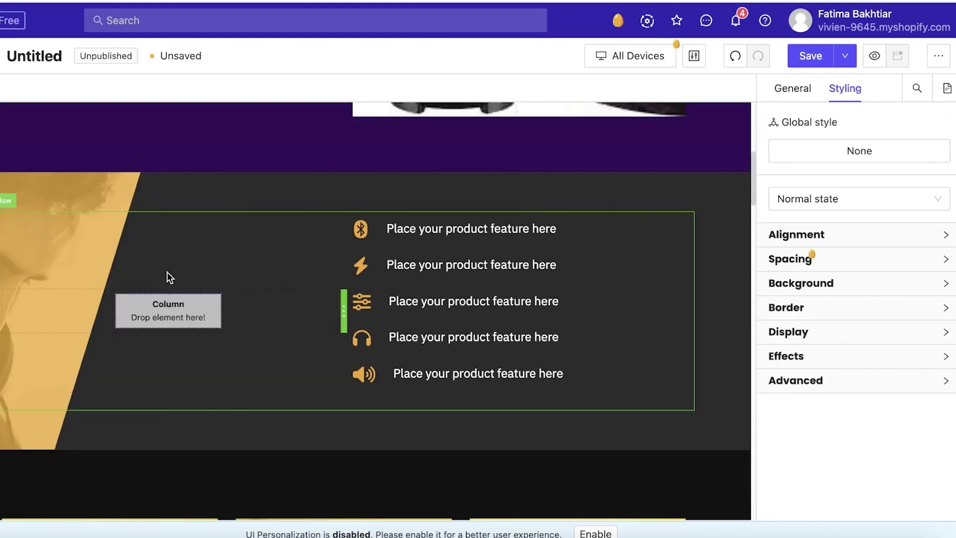
{"action": "key", "text": "Delete"}
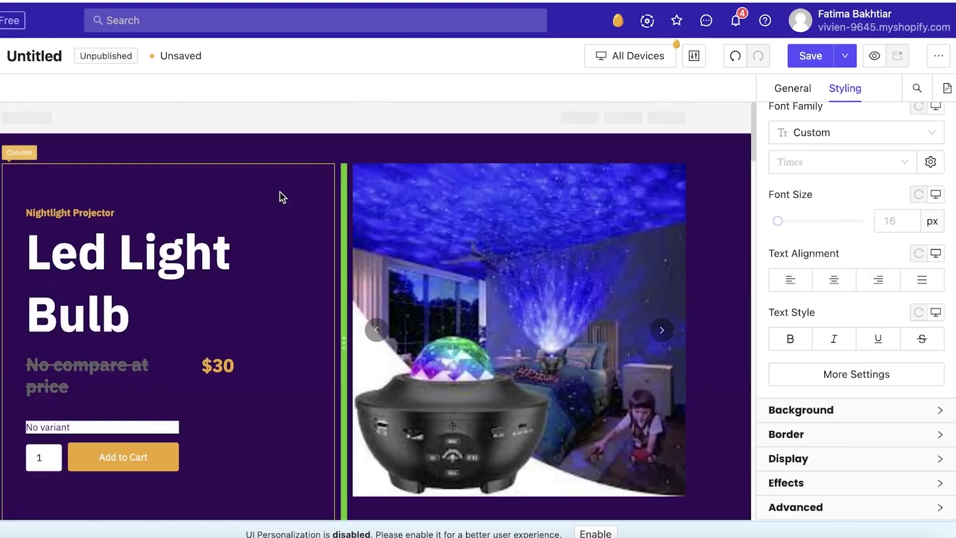
Select and clear the first feature card's PRODUCT FEATURE heading text.
{"action": "scroll", "coordinate": [398, 194], "scroll_direction": "down", "scroll_amount": 6}
{"action": "scroll", "coordinate": [423, 254], "scroll_direction": "down", "scroll_amount": 6}
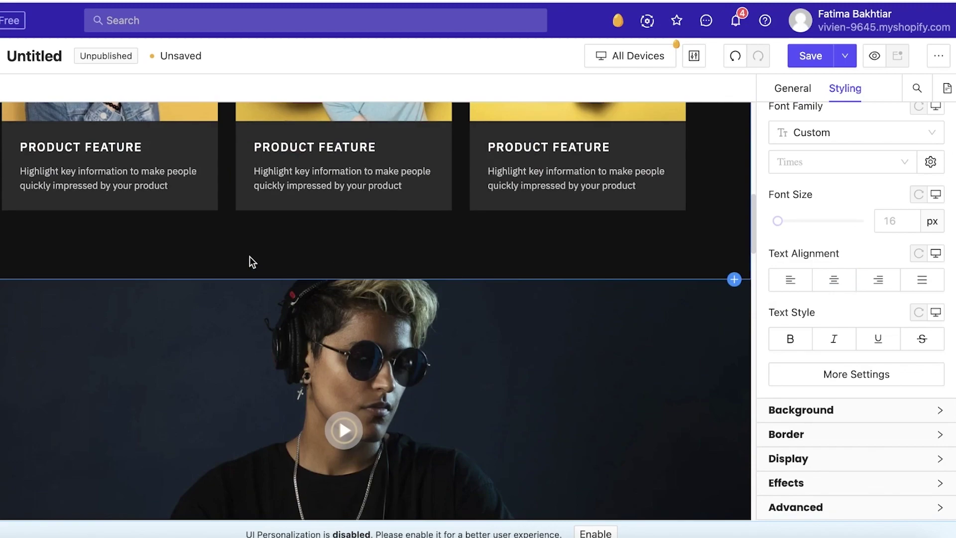
{"action": "scroll", "coordinate": [169, 261], "scroll_direction": "up", "scroll_amount": 3}
{"action": "left_click", "coordinate": [90, 267]}
{"action": "left_click", "coordinate": [94, 318]}
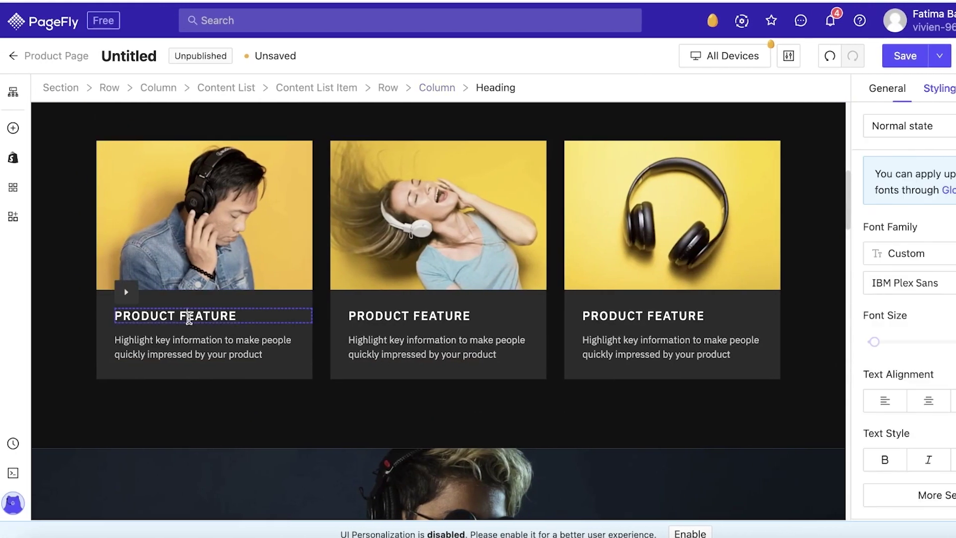
{"action": "triple_click", "coordinate": [189, 319]}
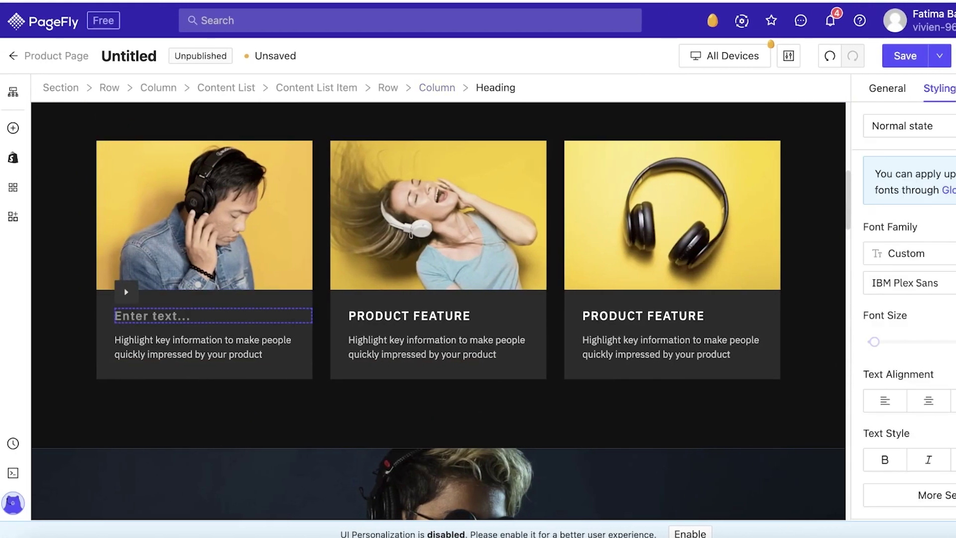
Open the Add element library from the left bar.
{"action": "scroll", "coordinate": [283, 321], "scroll_direction": "down", "scroll_amount": 10}
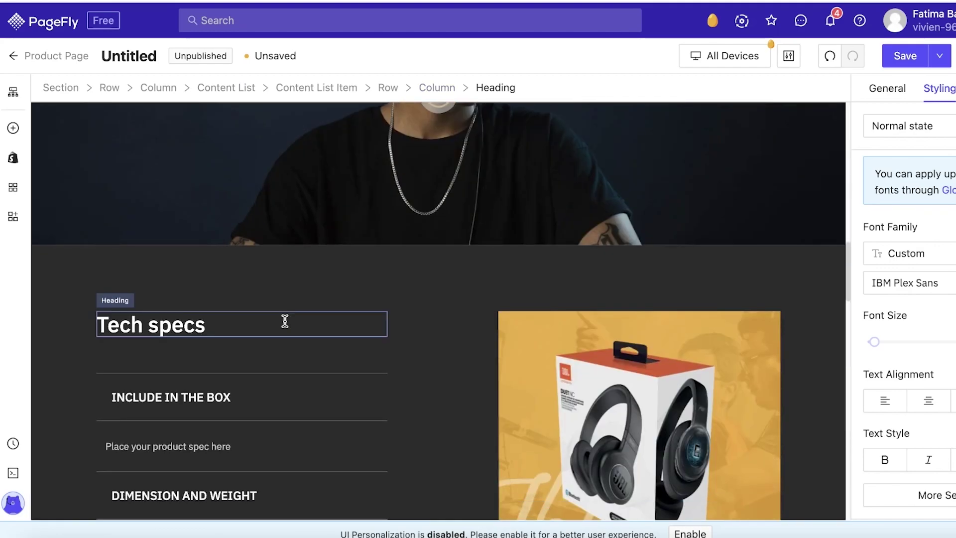
{"action": "scroll", "coordinate": [281, 349], "scroll_direction": "down", "scroll_amount": 8}
{"action": "scroll", "coordinate": [278, 370], "scroll_direction": "up", "scroll_amount": 1}
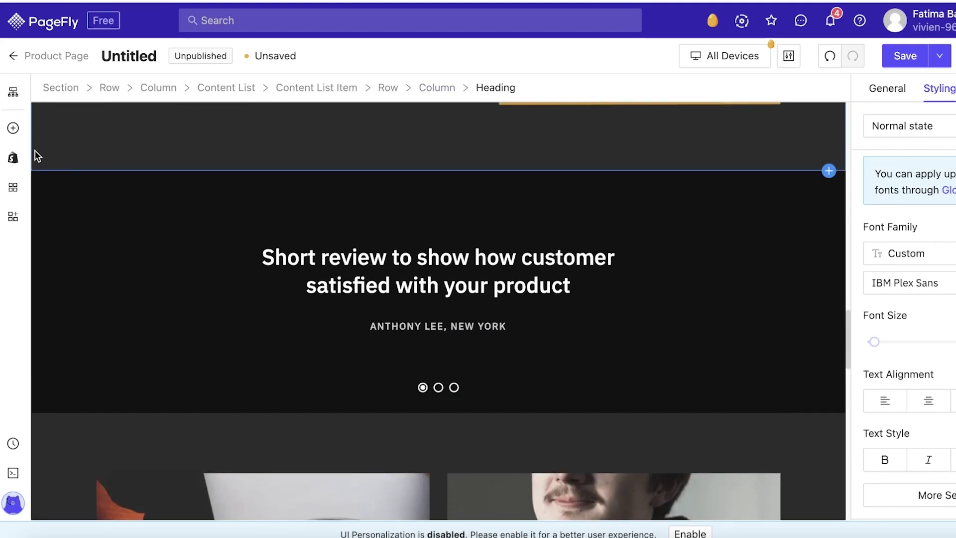
{"action": "left_click", "coordinate": [19, 129]}
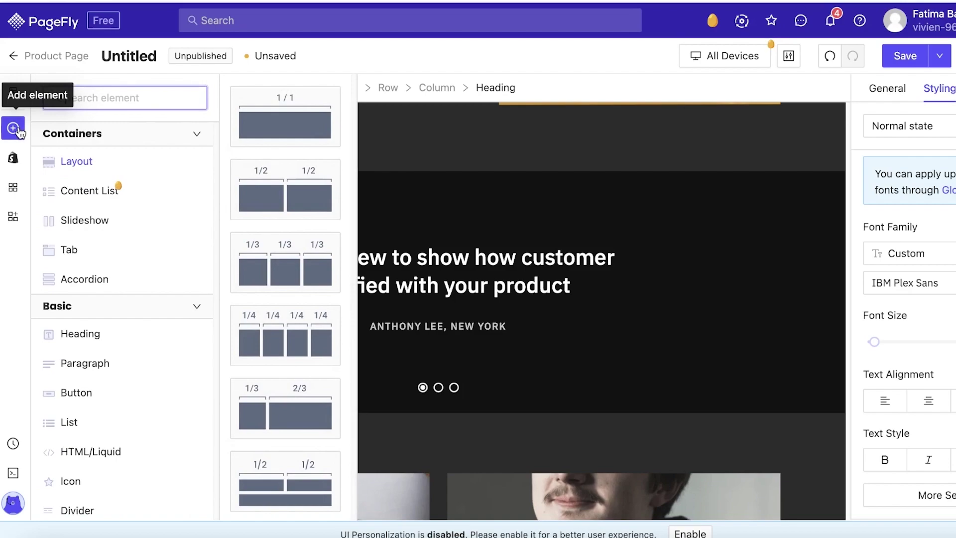
Scroll down the canvas and select the HTML Video block.
{"action": "scroll", "coordinate": [109, 408], "scroll_direction": "down", "scroll_amount": 10}
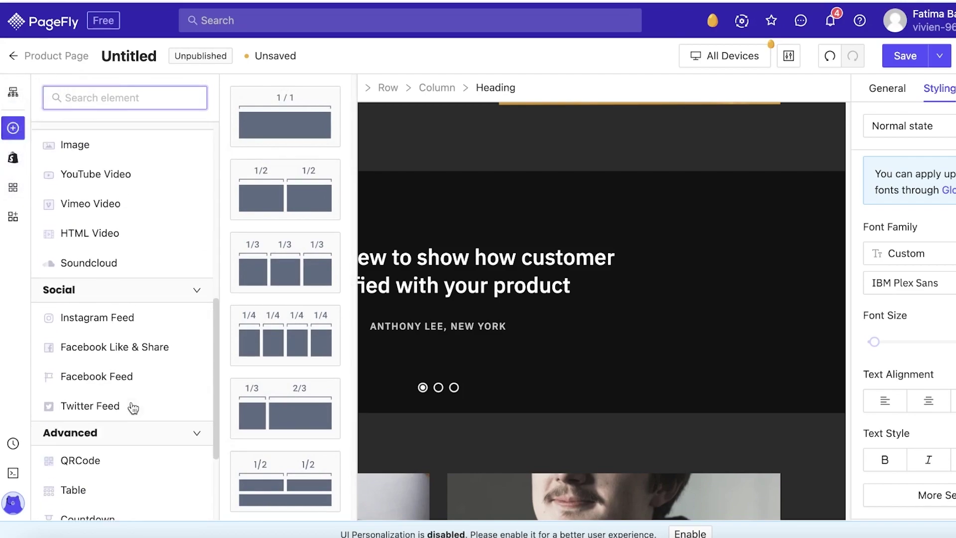
{"action": "scroll", "coordinate": [685, 283], "scroll_direction": "down", "scroll_amount": 10}
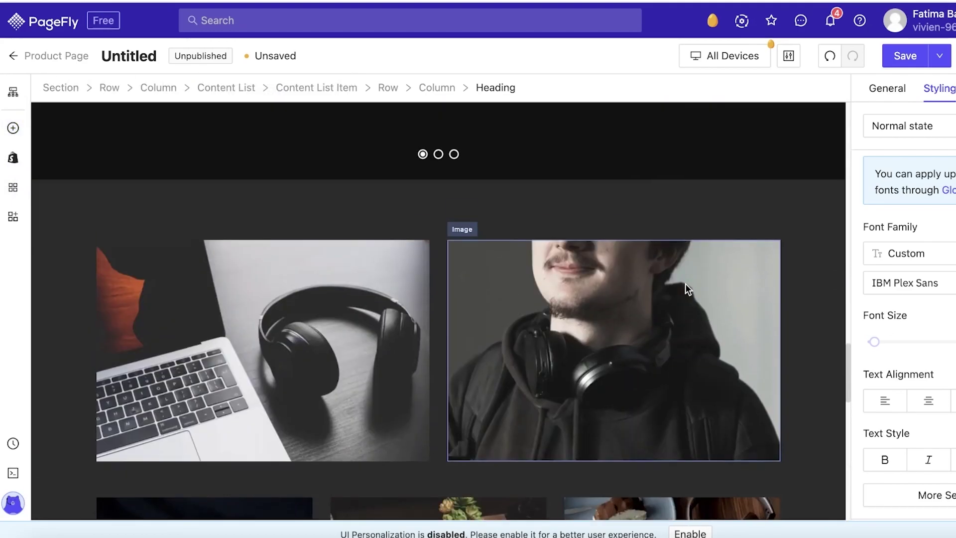
{"action": "scroll", "coordinate": [686, 284], "scroll_direction": "up", "scroll_amount": 15}
{"action": "scroll", "coordinate": [685, 284], "scroll_direction": "down", "scroll_amount": 3}
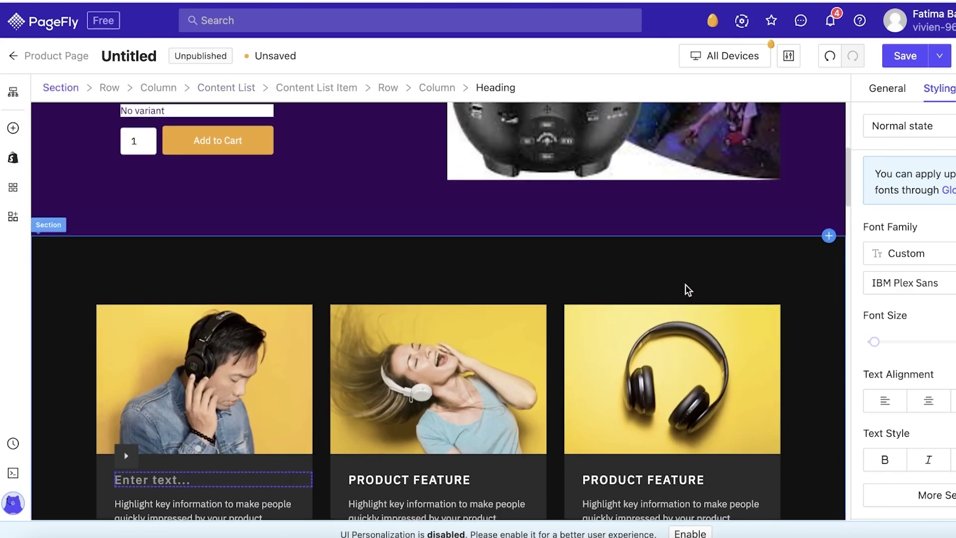
{"action": "scroll", "coordinate": [666, 297], "scroll_direction": "down", "scroll_amount": 3}
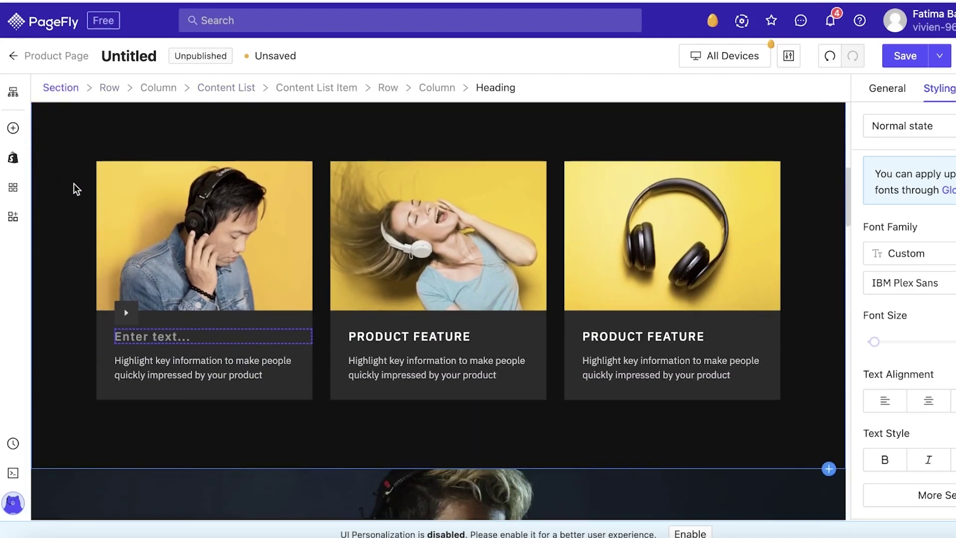
{"action": "scroll", "coordinate": [80, 191], "scroll_direction": "down", "scroll_amount": 6}
{"action": "left_click", "coordinate": [91, 202]}
Preview the HTML/Liquid element from the Basic group in the element library.
{"action": "left_click", "coordinate": [10, 130]}
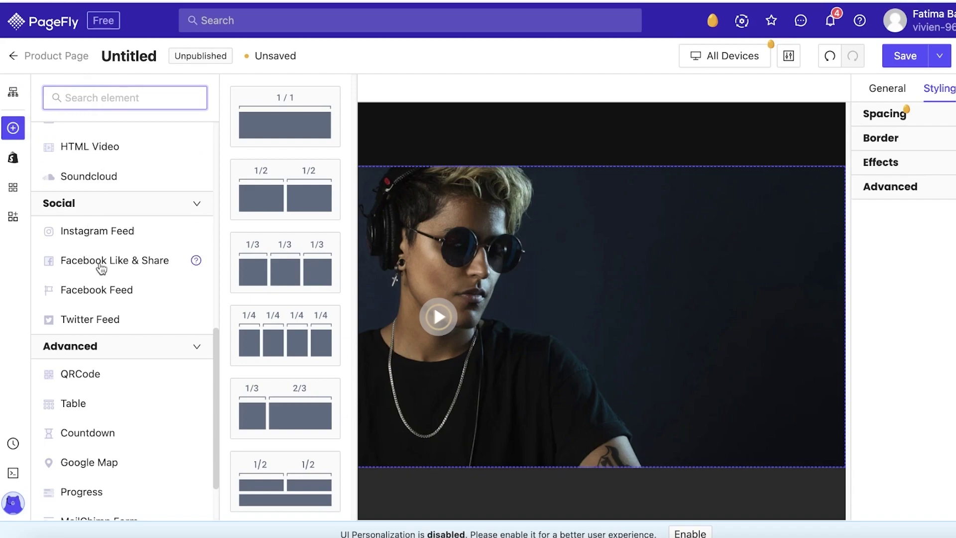
{"action": "scroll", "coordinate": [100, 323], "scroll_direction": "up", "scroll_amount": 7}
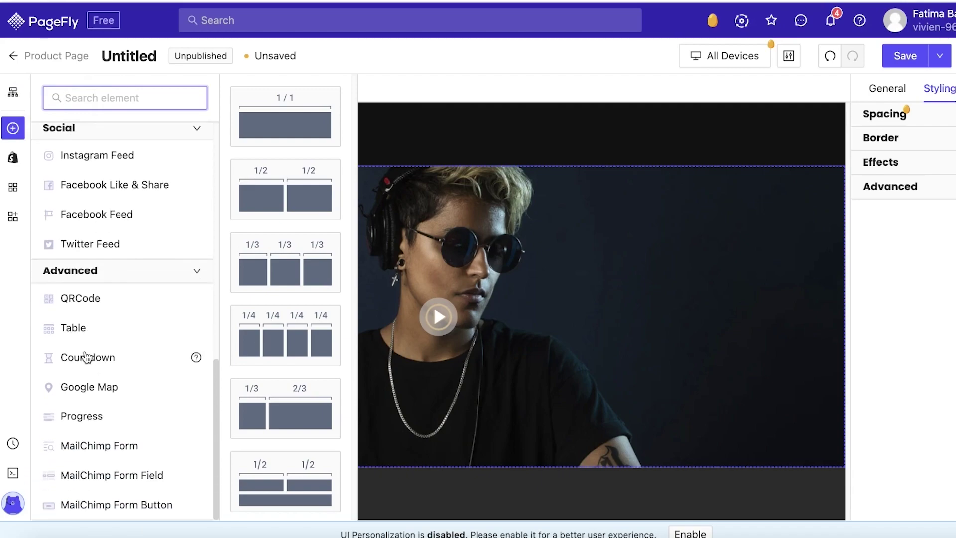
{"action": "scroll", "coordinate": [99, 284], "scroll_direction": "up", "scroll_amount": 1}
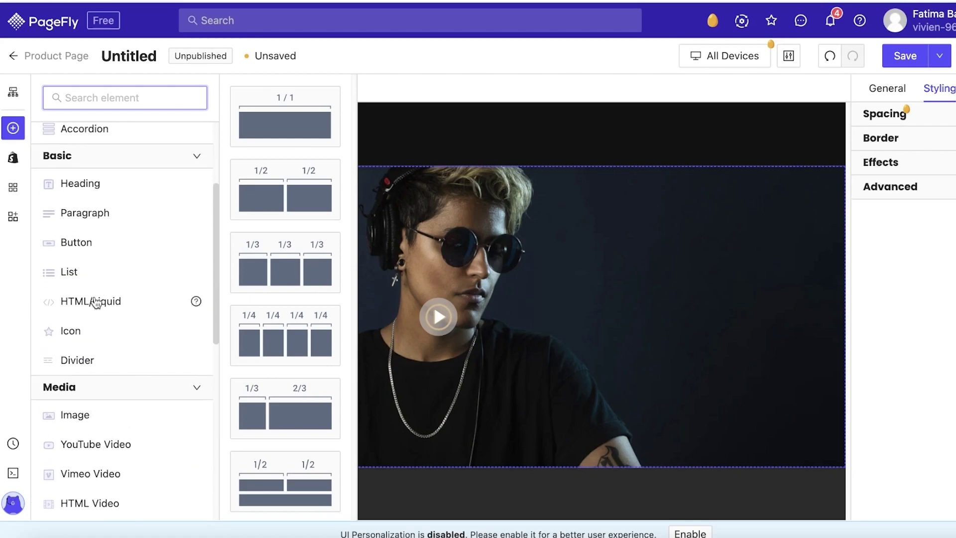
{"action": "left_click", "coordinate": [94, 304]}
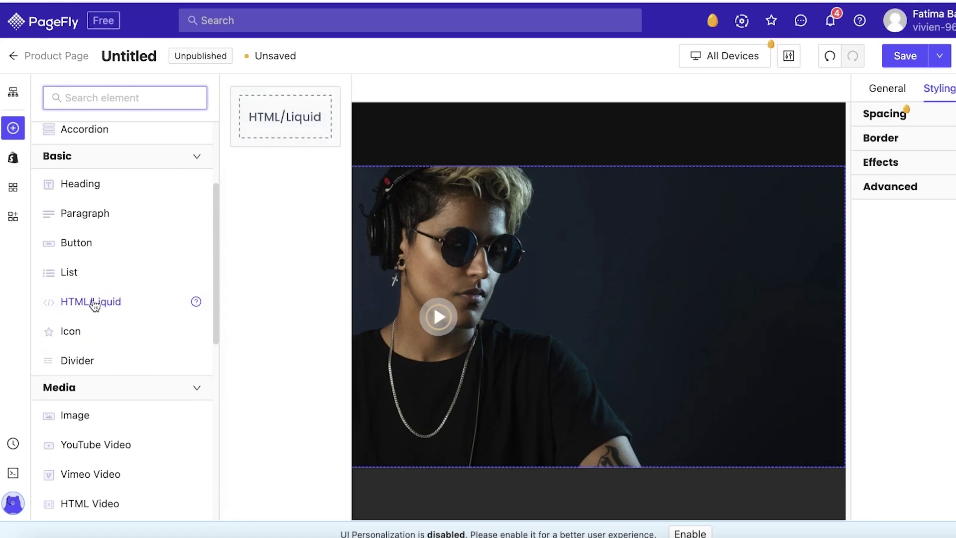
{"action": "scroll", "coordinate": [73, 268], "scroll_direction": "up", "scroll_amount": 5}
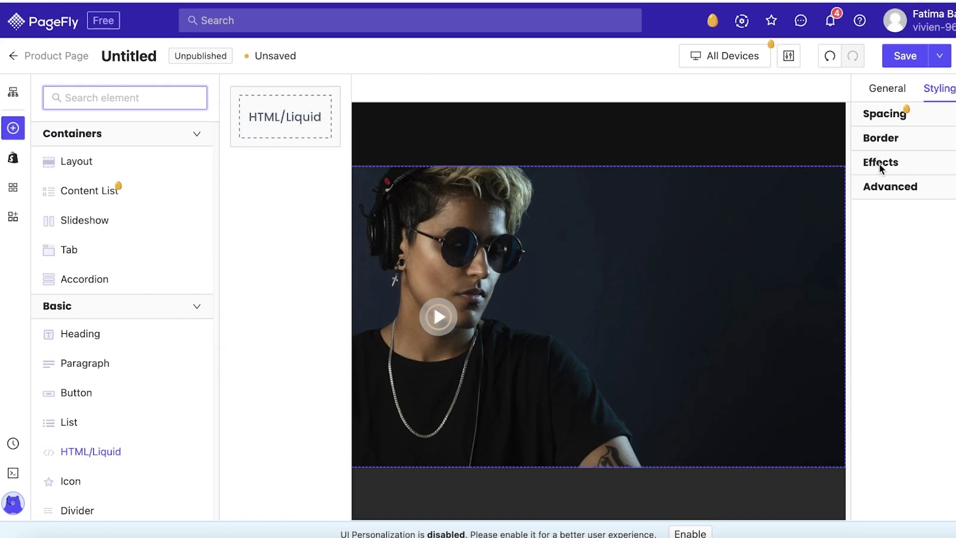
Save the page under the title 'Led Light Bulb'.
{"action": "left_click", "coordinate": [720, 169]}
{"action": "scroll", "coordinate": [707, 169], "scroll_direction": "up", "scroll_amount": 10}
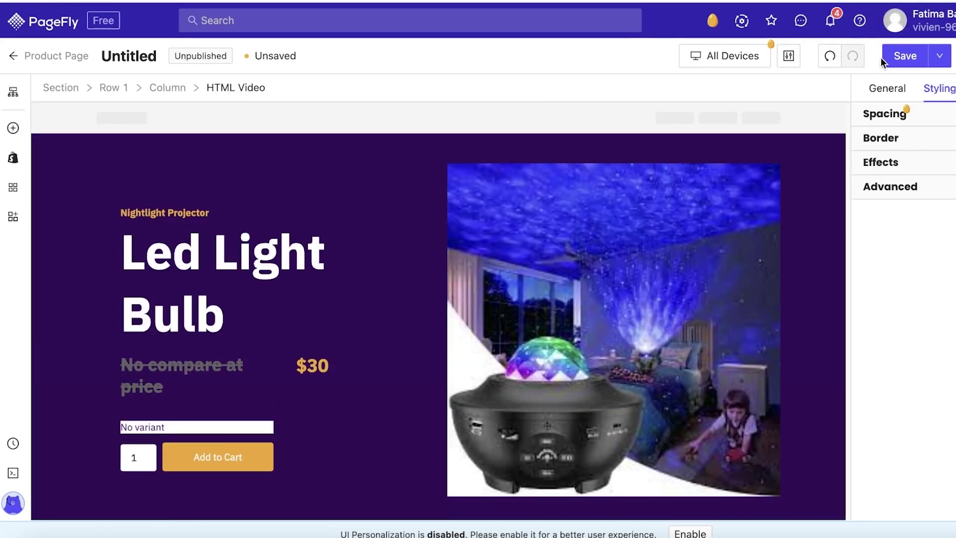
{"action": "left_click", "coordinate": [902, 55]}
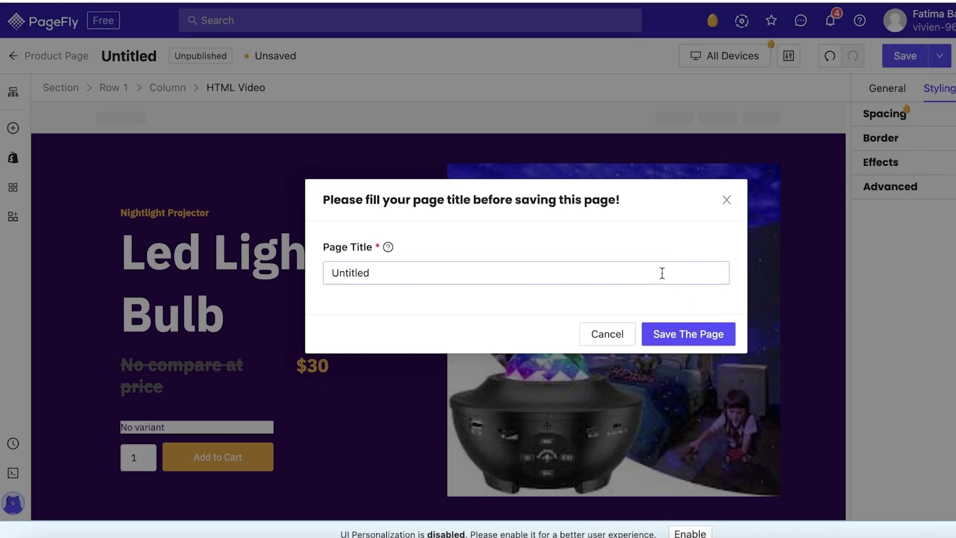
{"action": "triple_click", "coordinate": [662, 273]}
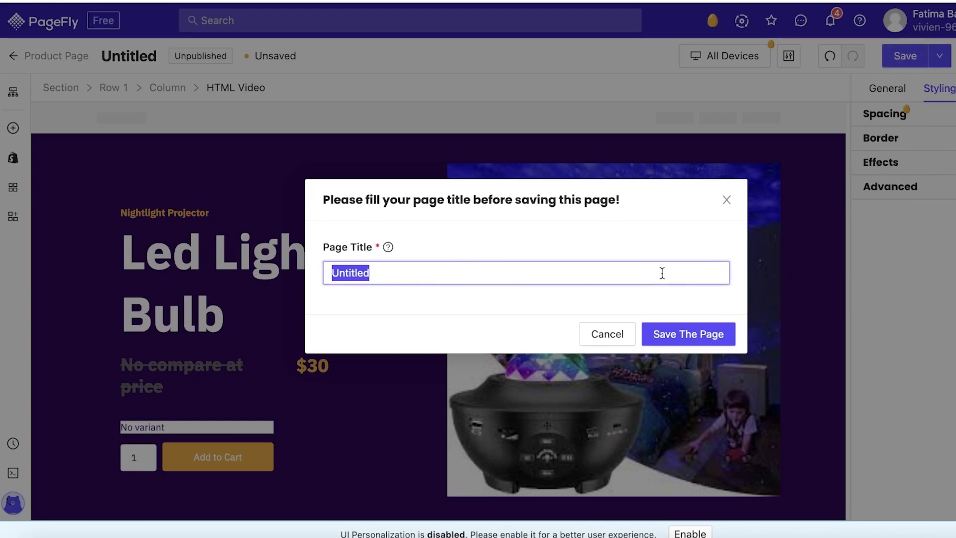
{"action": "left_click", "coordinate": [716, 329]}
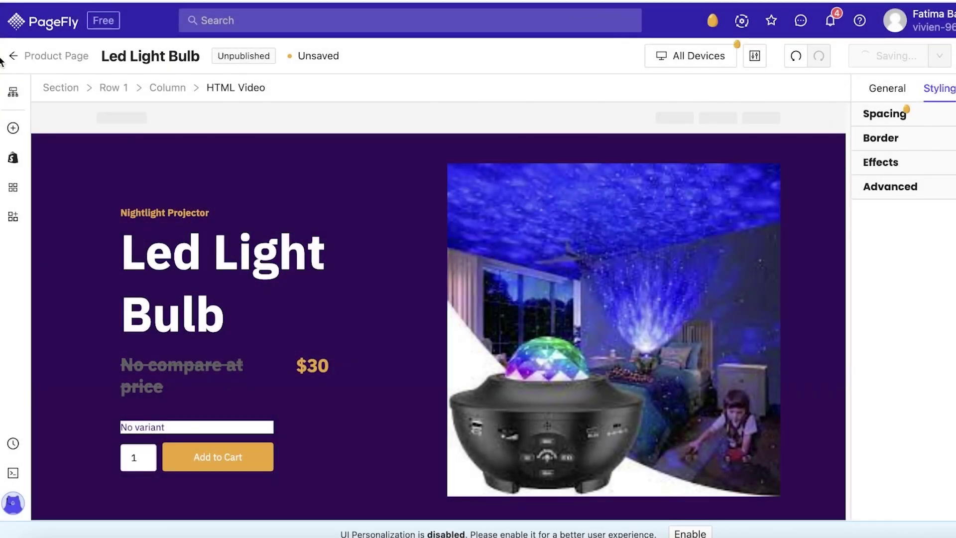
Return to the Product Pages list once saving finishes, cancelling the Leave site prompt.
{"action": "left_click", "coordinate": [13, 59]}
{"action": "left_click", "coordinate": [490, 195]}
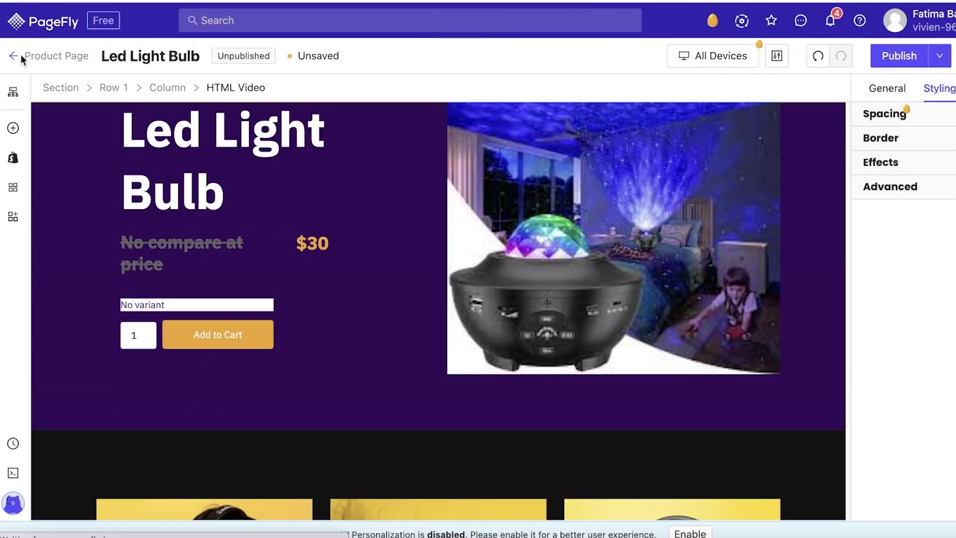
{"action": "left_click", "coordinate": [20, 56]}
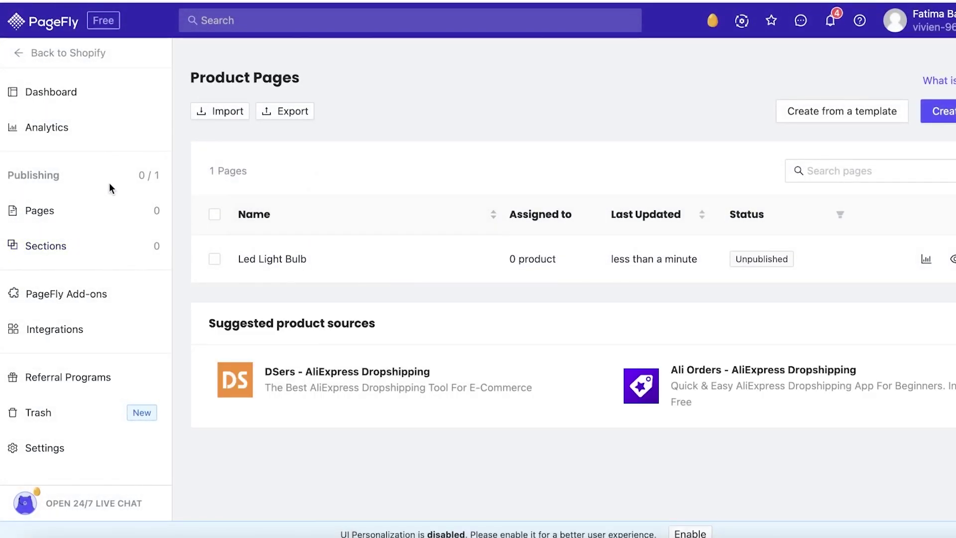
Publish the Led Light Bulb page from its More Actions menu using the free publishing slot.
{"action": "mouse_move", "coordinate": [85, 208]}
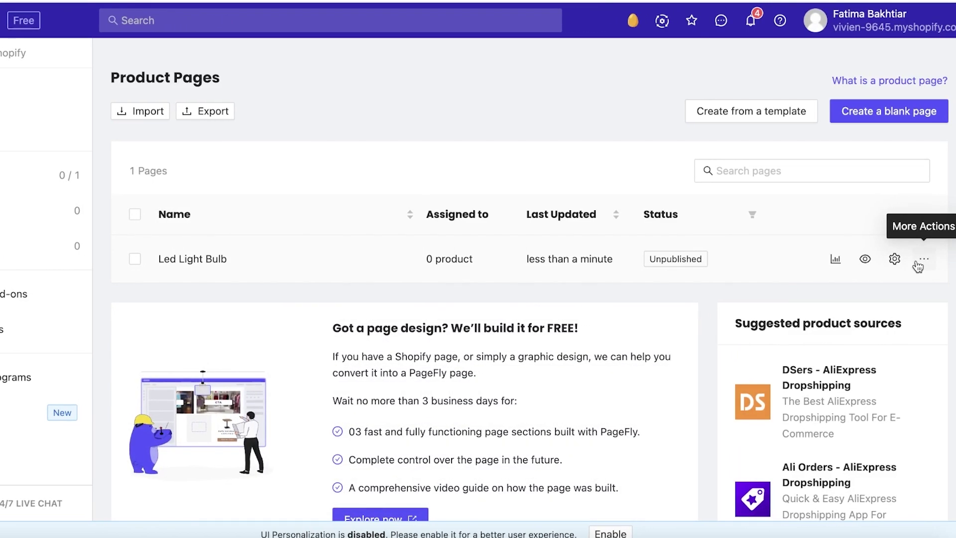
{"action": "left_click", "coordinate": [915, 265]}
{"action": "left_click", "coordinate": [888, 345]}
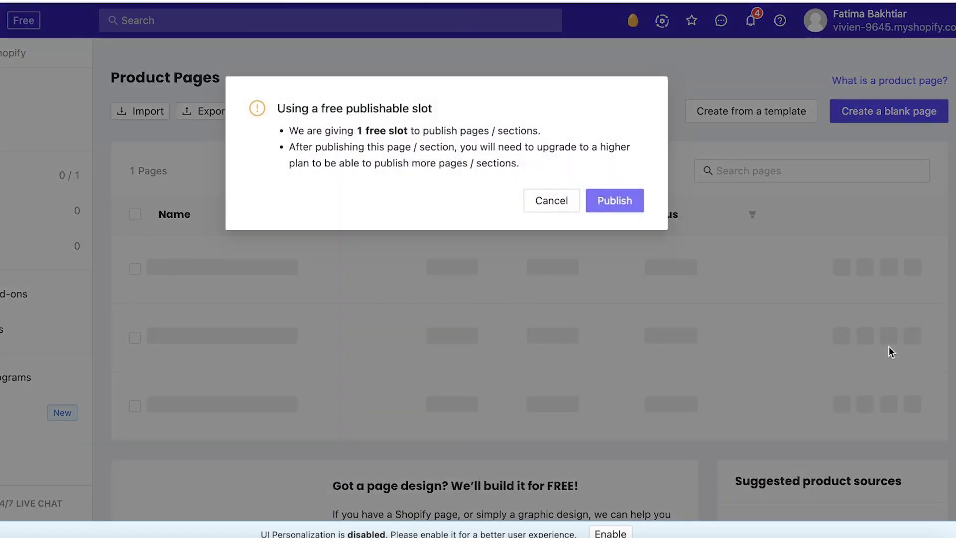
{"action": "left_click", "coordinate": [613, 202]}
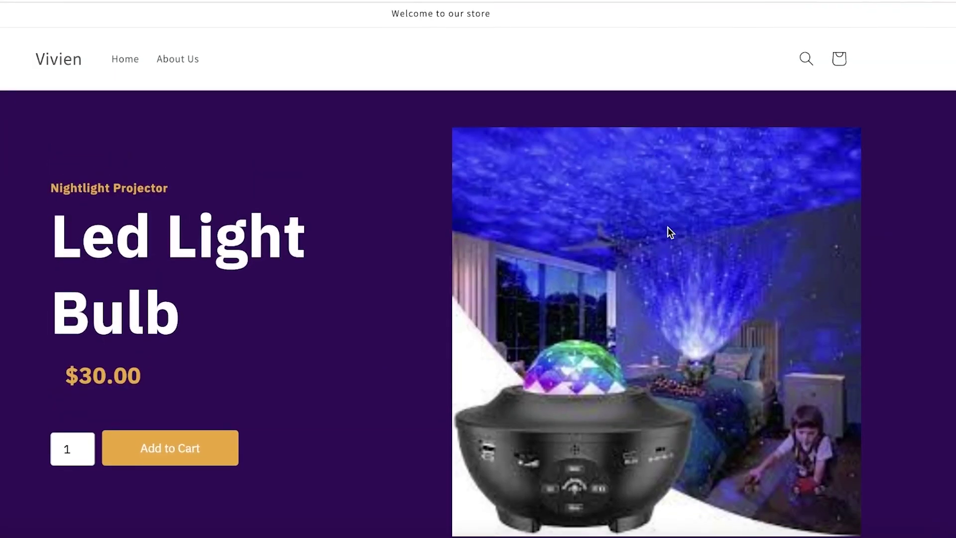
{"action": "scroll", "coordinate": [667, 228], "scroll_direction": "down", "scroll_amount": 3}
{"action": "scroll", "coordinate": [648, 244], "scroll_direction": "down", "scroll_amount": 20}
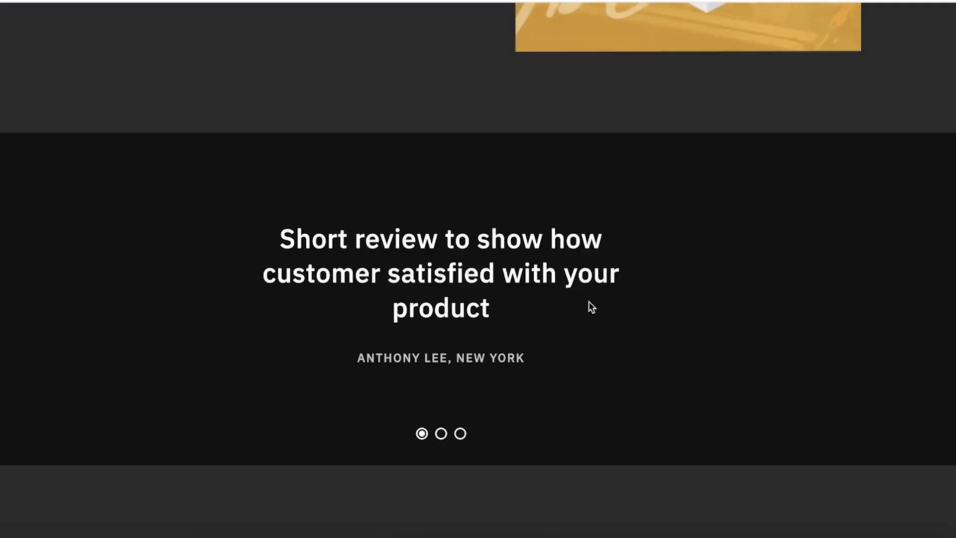
{"action": "scroll", "coordinate": [496, 246], "scroll_direction": "up", "scroll_amount": 20}
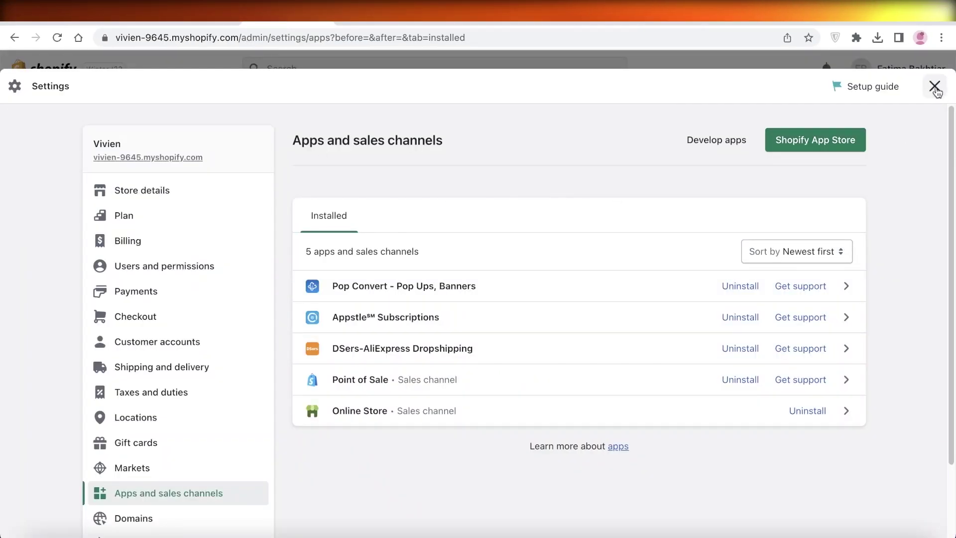
Close Settings and open the Main menu from Online Store > Navigation.
{"action": "left_click", "coordinate": [934, 87]}
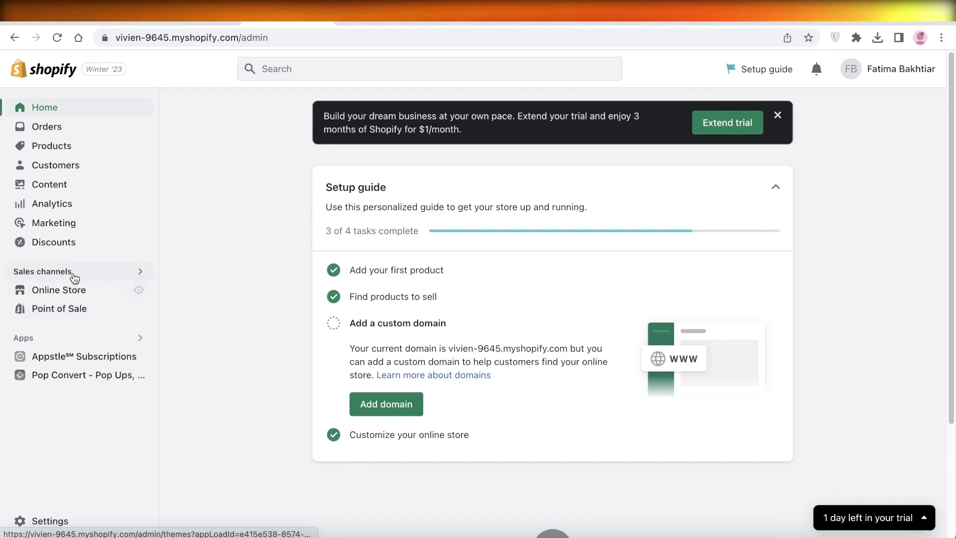
{"action": "left_click", "coordinate": [48, 297]}
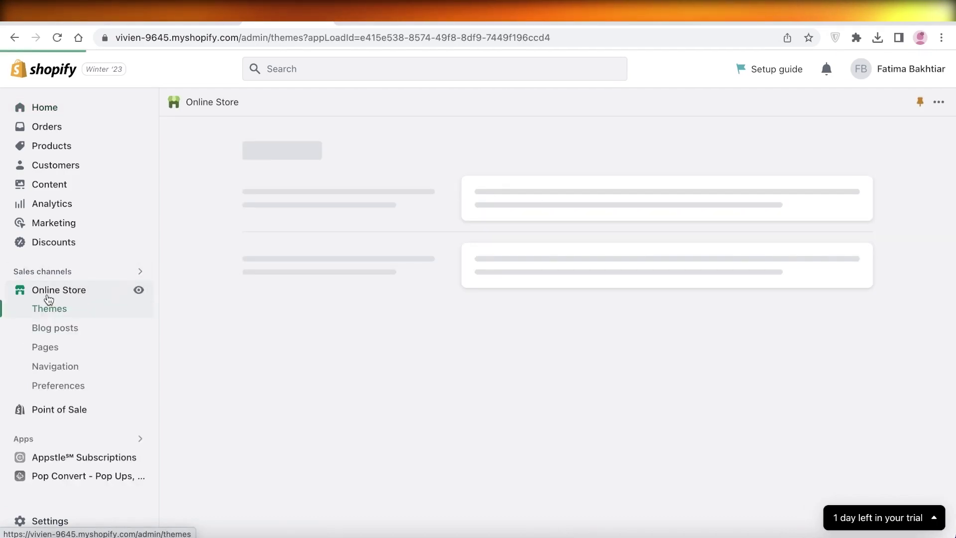
{"action": "left_click", "coordinate": [37, 370]}
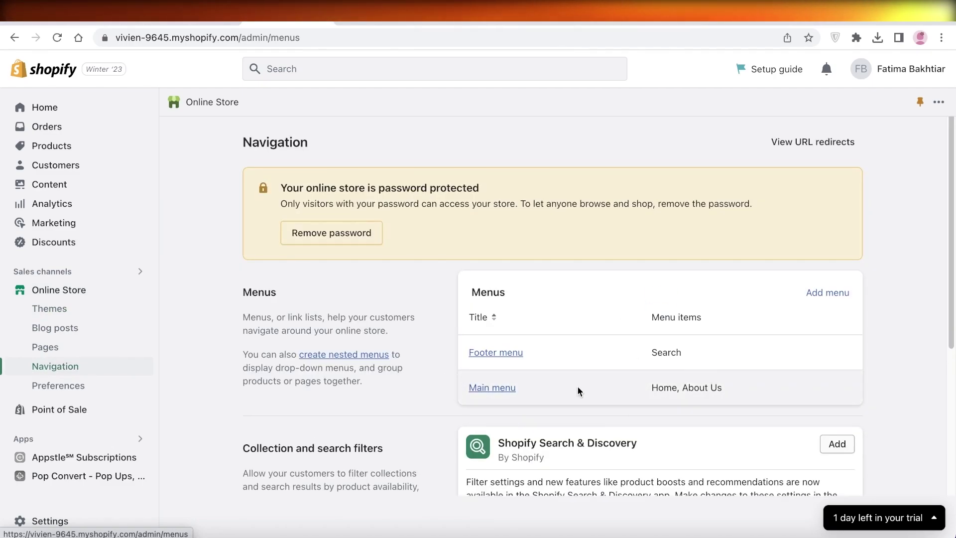
{"action": "left_click", "coordinate": [497, 391]}
Preview adding a Main menu item and its link destinations, cancel it, and return Home.
{"action": "left_click", "coordinate": [359, 378]}
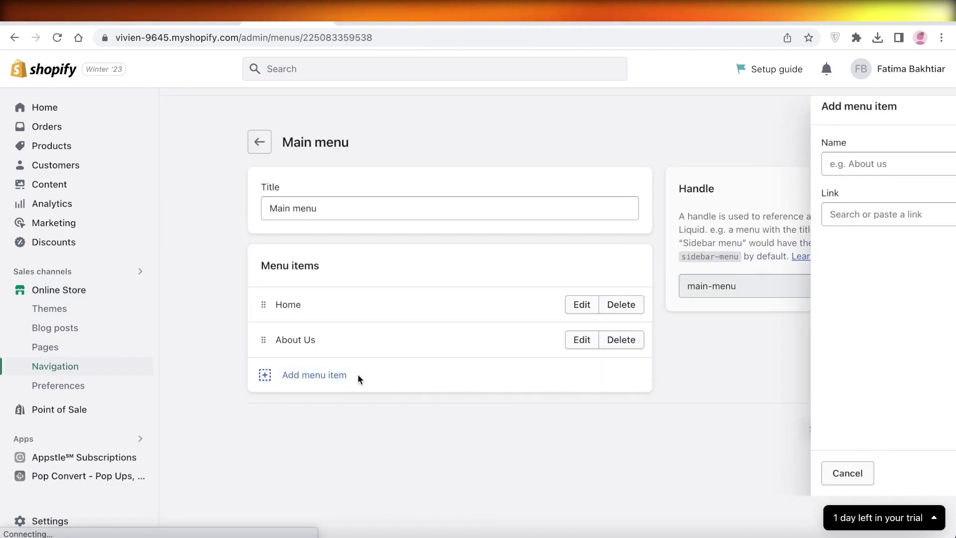
{"action": "left_click", "coordinate": [844, 215]}
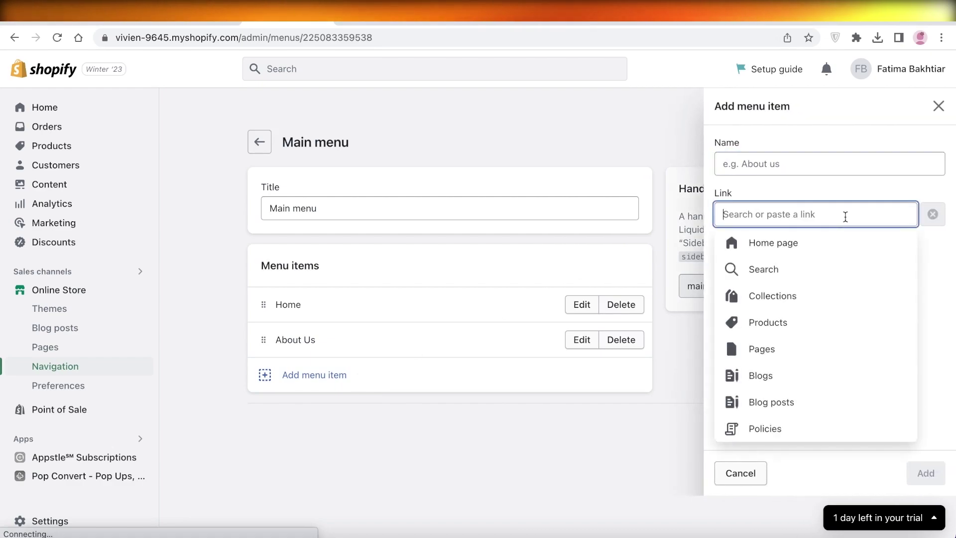
{"action": "left_click", "coordinate": [943, 306]}
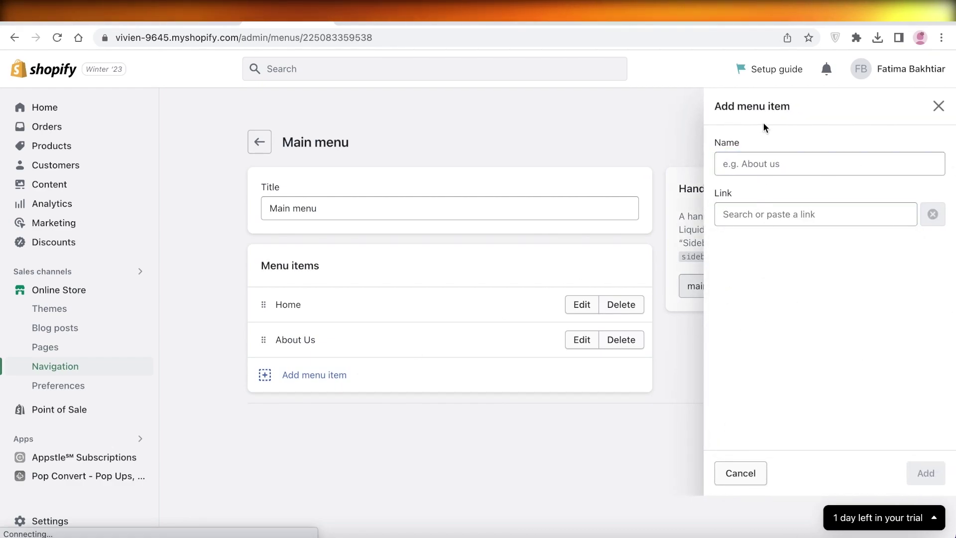
{"action": "left_click", "coordinate": [678, 337]}
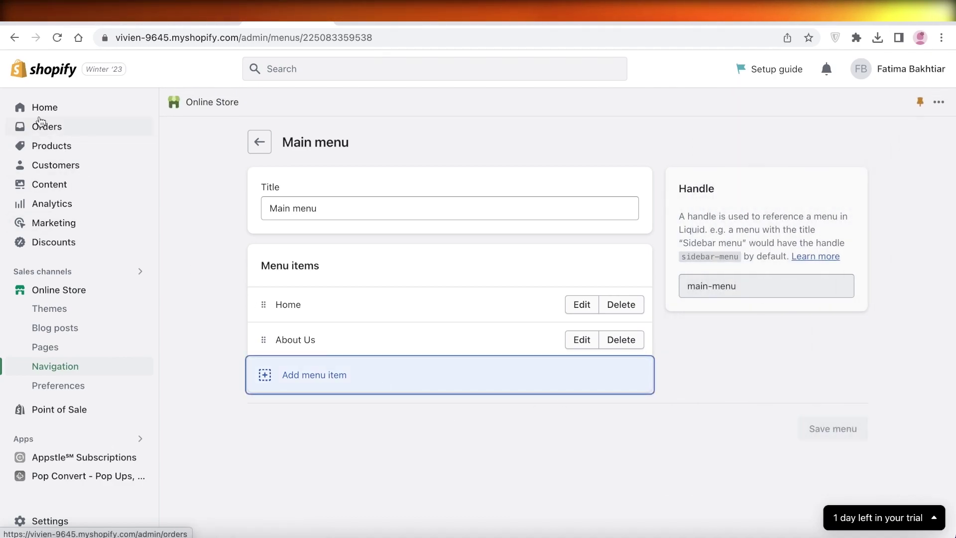
{"action": "left_click", "coordinate": [41, 108]}
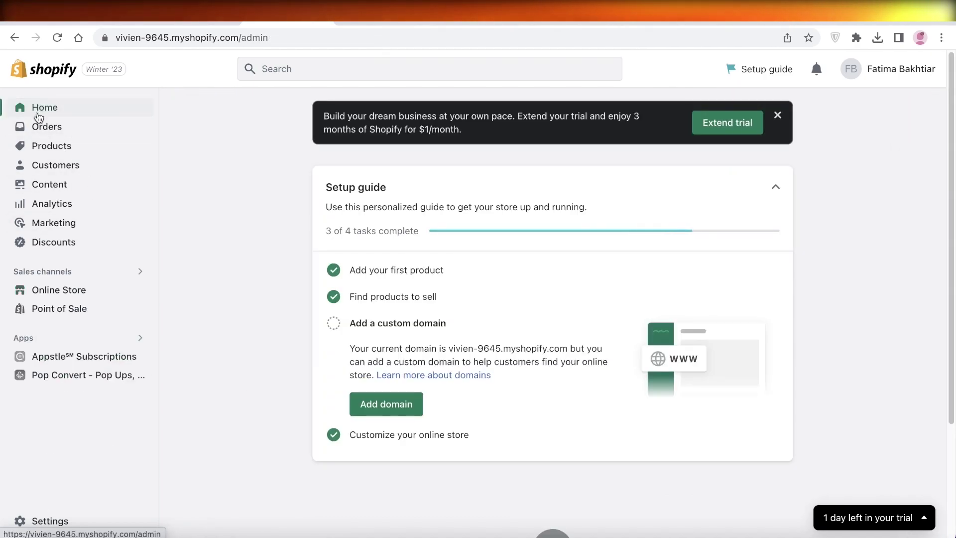